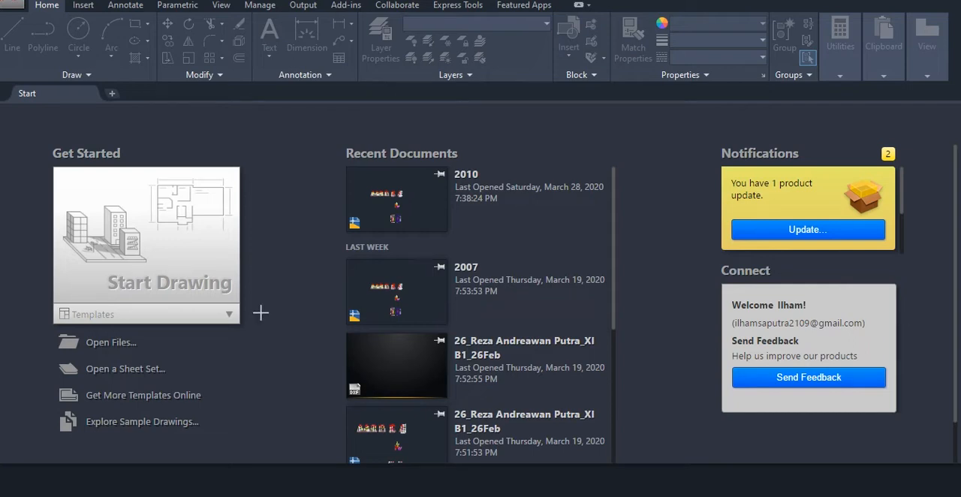
Start a new drawing from the acadiso.dwt template
{"action": "mouse_move", "coordinate": [21, 293]}
{"action": "left_mouse_down"}
{"action": "mouse_move", "coordinate": [184, 338]}
{"action": "mouse_move", "coordinate": [286, 331]}
{"action": "left_mouse_up"}
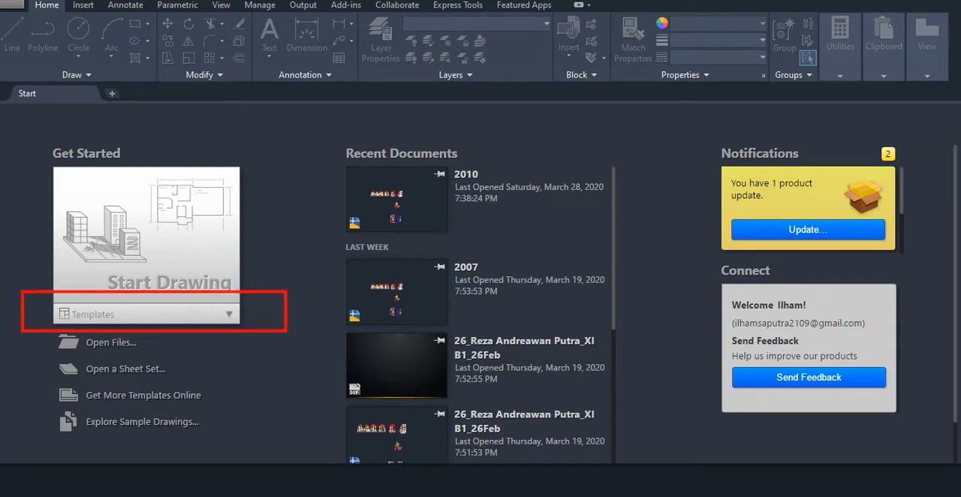
{"action": "left_click", "coordinate": [229, 316]}
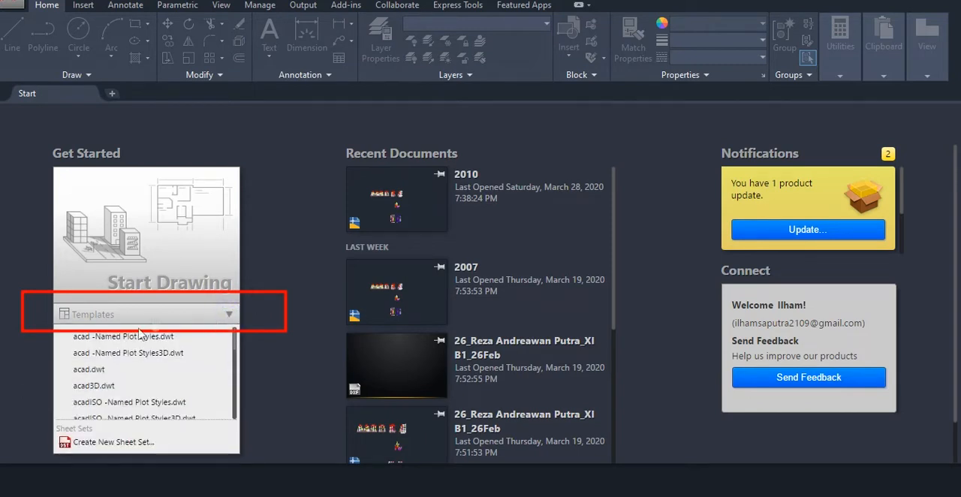
{"action": "scroll", "coordinate": [123, 366], "scroll_direction": "down", "scroll_amount": 3}
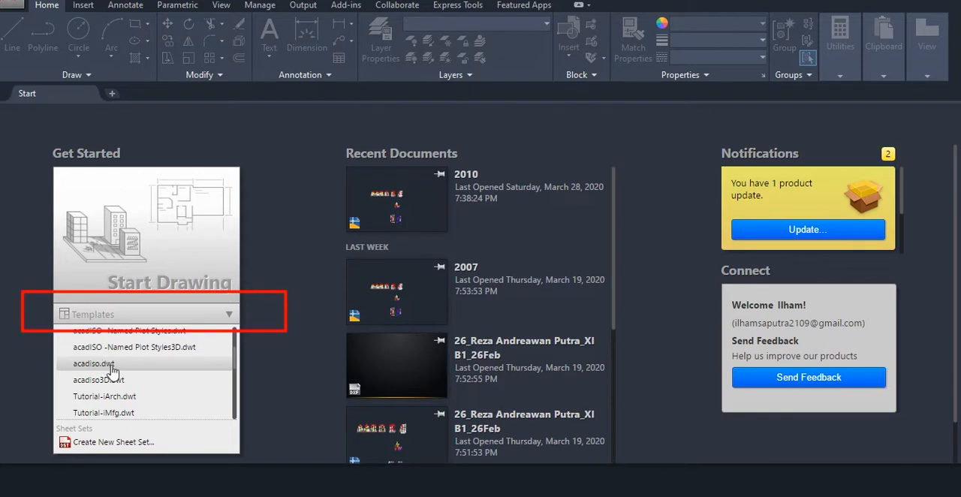
{"action": "scroll", "coordinate": [113, 370], "scroll_direction": "down", "scroll_amount": 2}
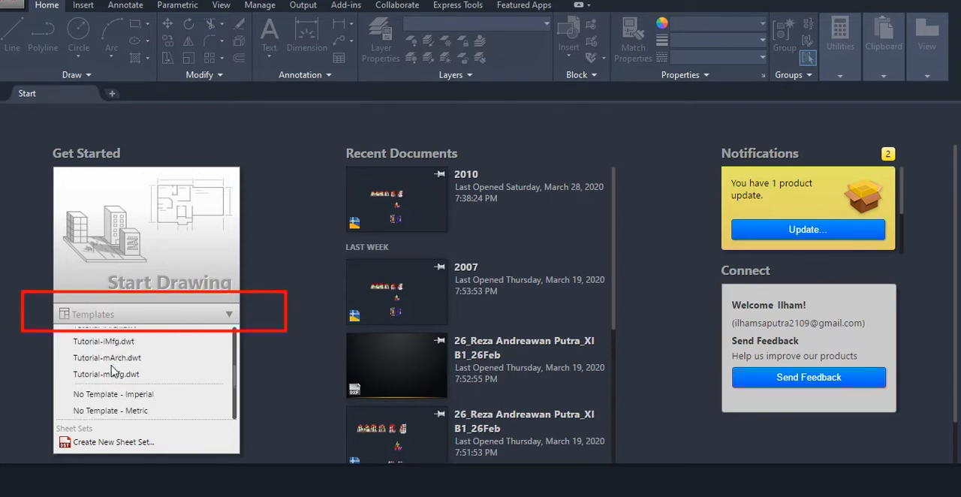
{"action": "scroll", "coordinate": [91, 364], "scroll_direction": "up", "scroll_amount": 1}
{"action": "scroll", "coordinate": [105, 383], "scroll_direction": "down", "scroll_amount": 2}
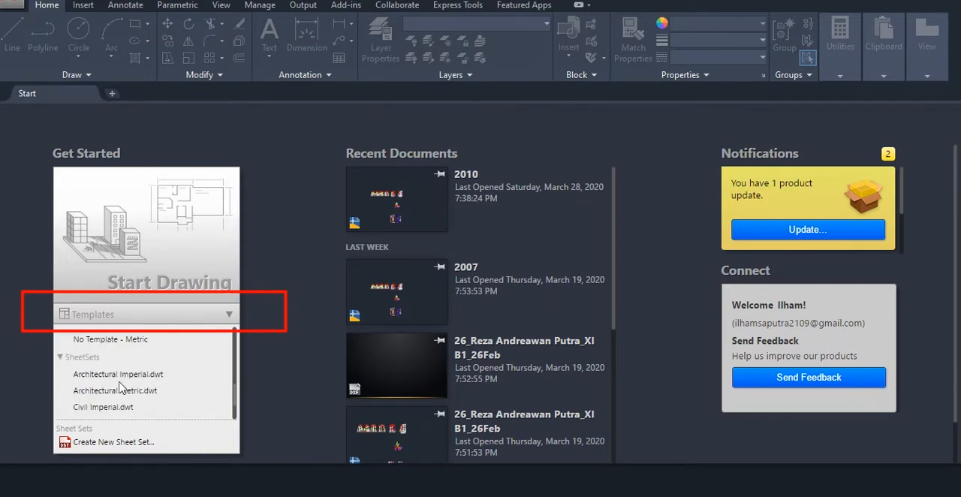
{"action": "scroll", "coordinate": [106, 409], "scroll_direction": "up", "scroll_amount": 2}
{"action": "scroll", "coordinate": [109, 391], "scroll_direction": "up", "scroll_amount": 3}
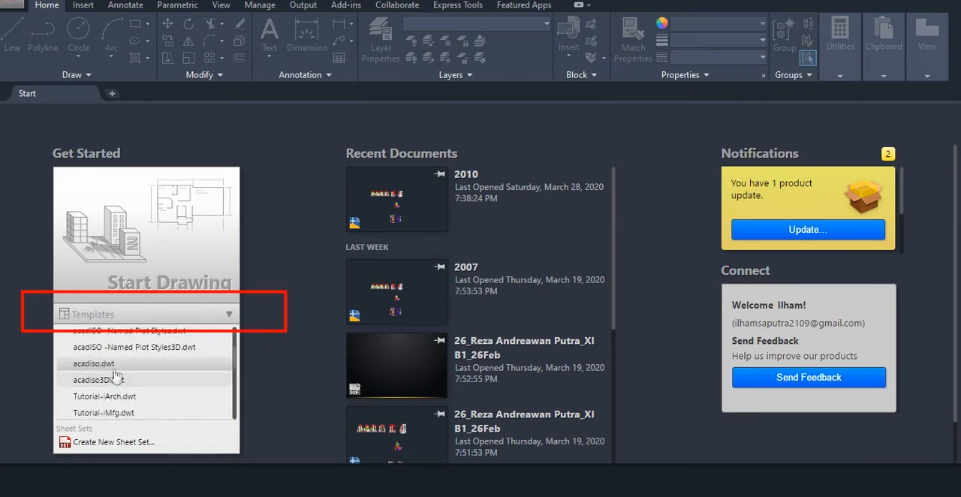
{"action": "scroll", "coordinate": [102, 371], "scroll_direction": "up", "scroll_amount": 2}
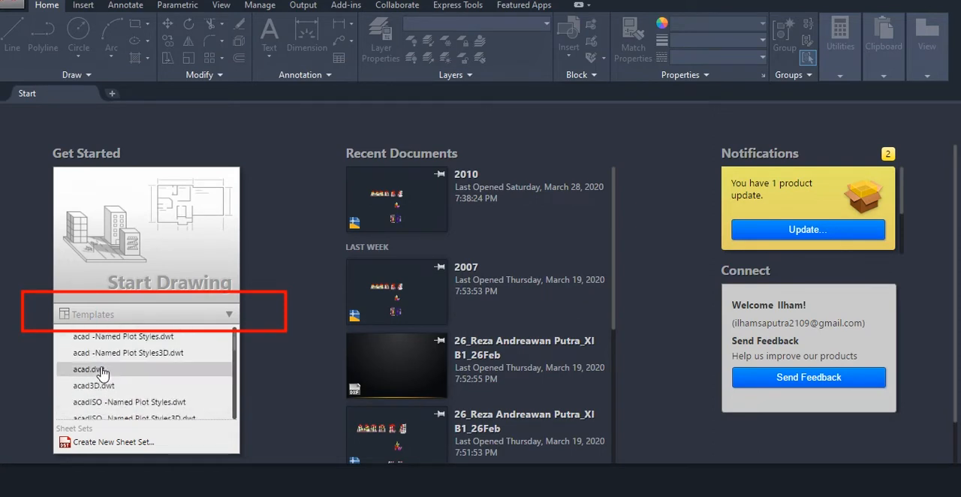
{"action": "scroll", "coordinate": [103, 371], "scroll_direction": "down", "scroll_amount": 4}
{"action": "scroll", "coordinate": [97, 367], "scroll_direction": "up", "scroll_amount": 2}
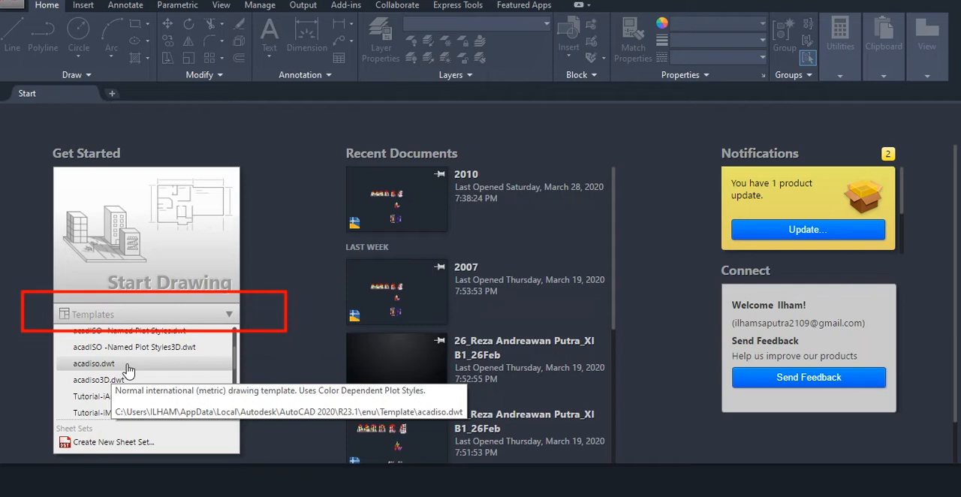
{"action": "left_click", "coordinate": [127, 367]}
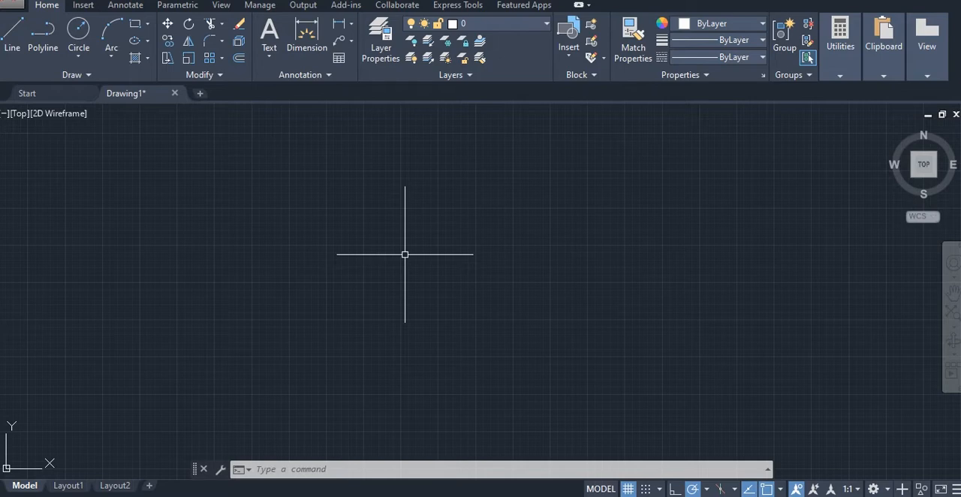
Open the Options dialog with the OP command
{"action": "left_click", "coordinate": [282, 467]}
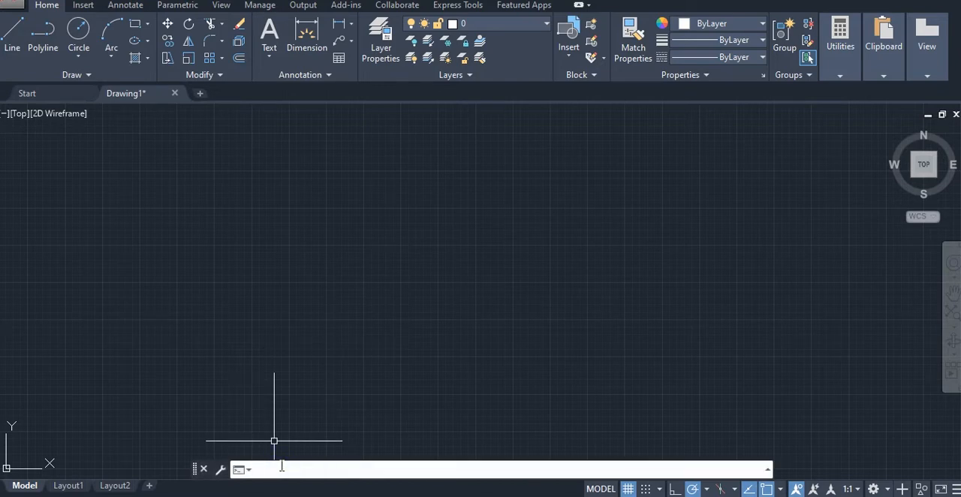
{"action": "type", "text": "op"}
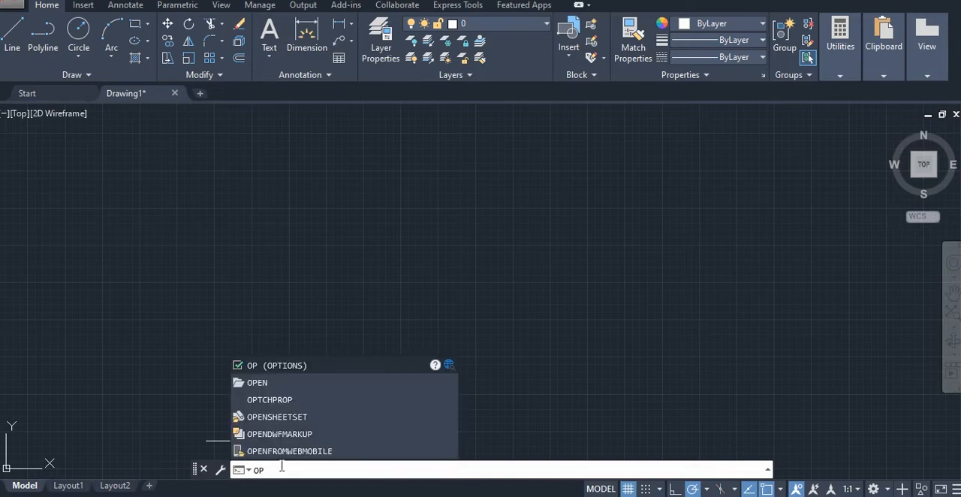
{"action": "key", "text": "Return"}
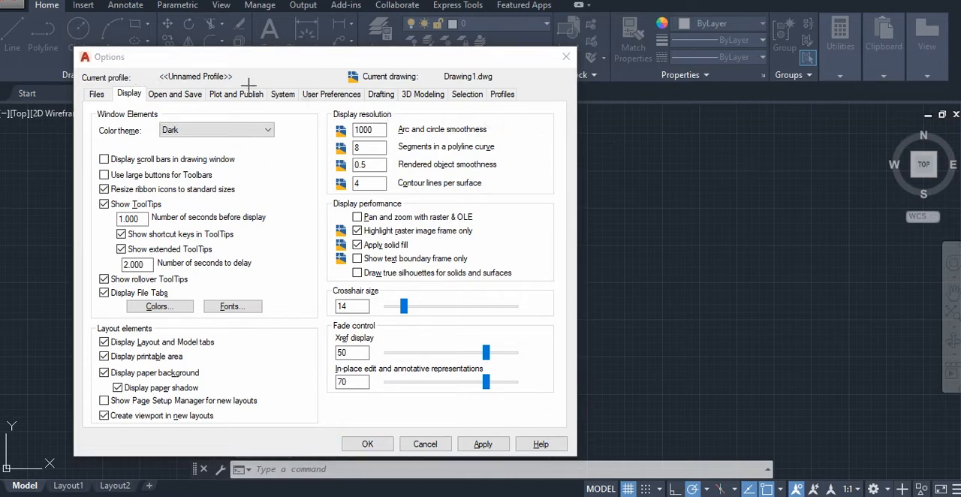
{"action": "left_click_drag", "start_coordinate": [133, 78], "coordinate": [131, 79]}
{"action": "left_click", "coordinate": [174, 79]}
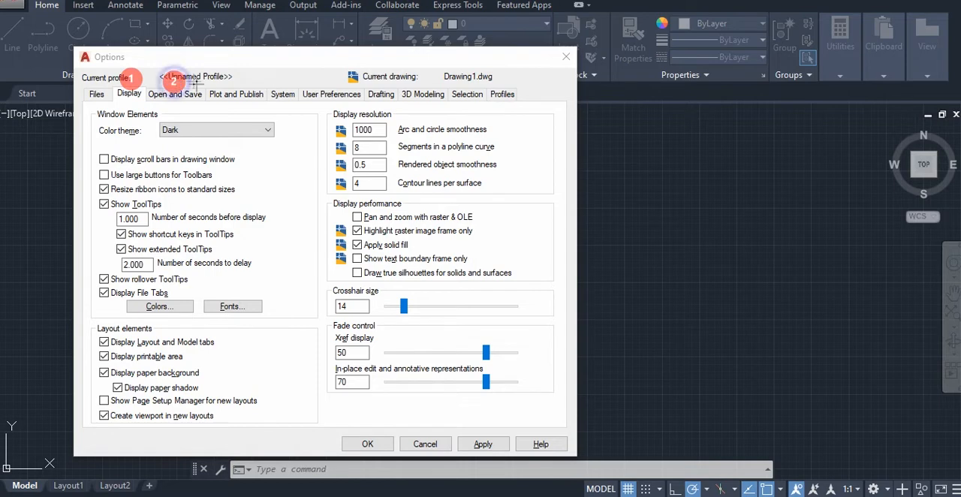
{"action": "left_click", "coordinate": [238, 77]}
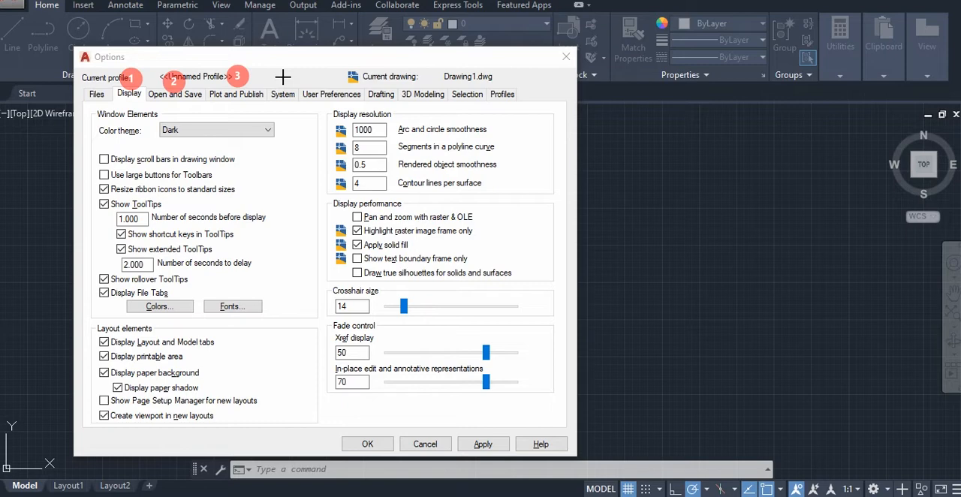
{"action": "left_click", "coordinate": [327, 81]}
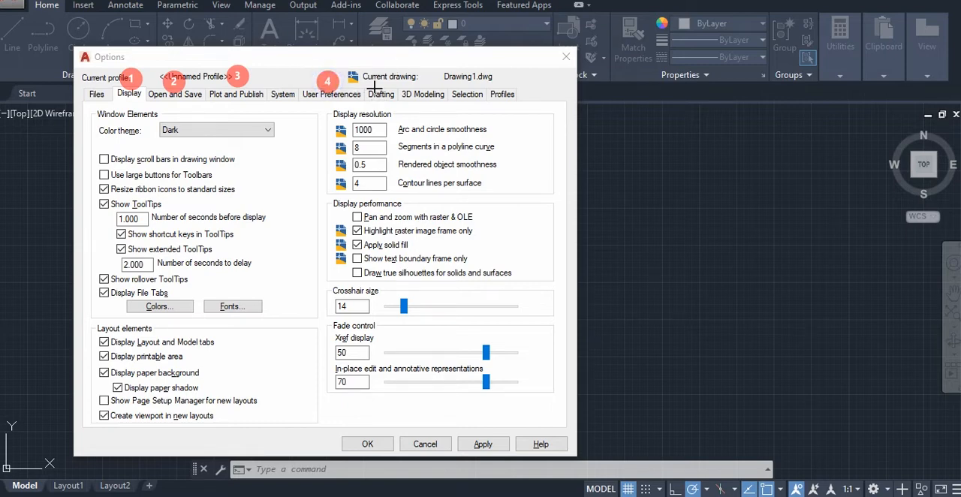
{"action": "left_click", "coordinate": [377, 81]}
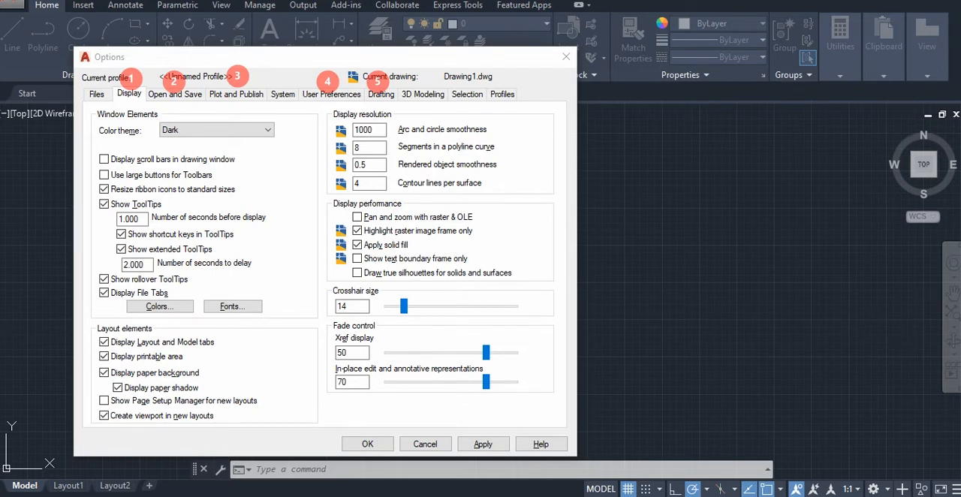
In the drawing window colors, set the 2D model space uniform background to Black and its crosshairs to Red
{"action": "left_click", "coordinate": [161, 307]}
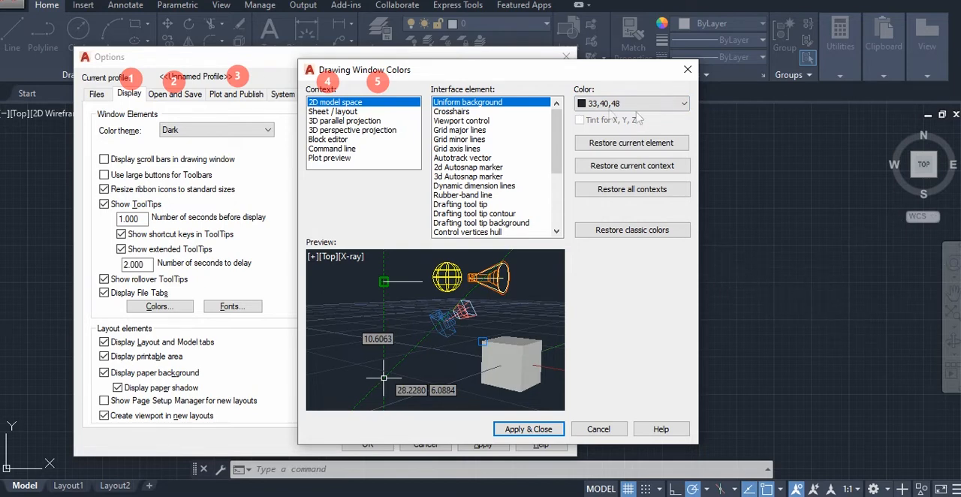
{"action": "left_click", "coordinate": [675, 103]}
{"action": "left_click", "coordinate": [608, 198]}
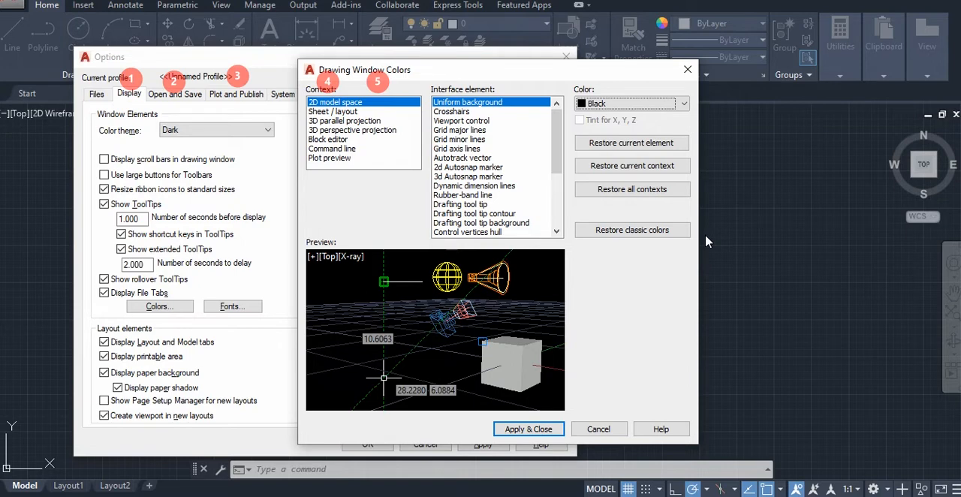
{"action": "left_click", "coordinate": [451, 112]}
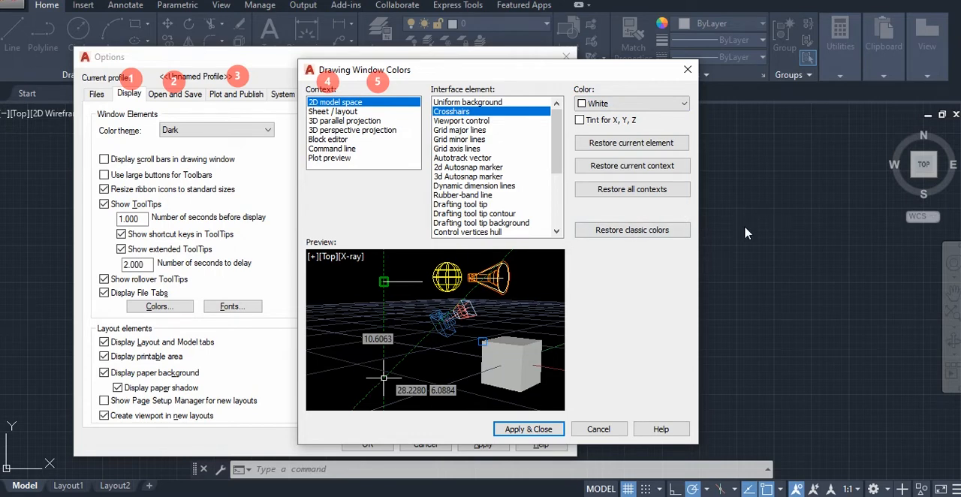
{"action": "left_click", "coordinate": [638, 105]}
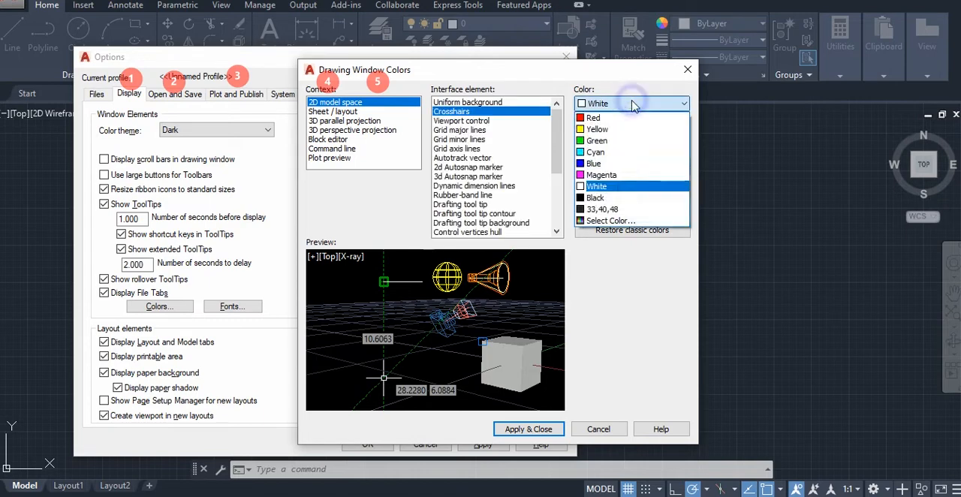
{"action": "left_click", "coordinate": [594, 118]}
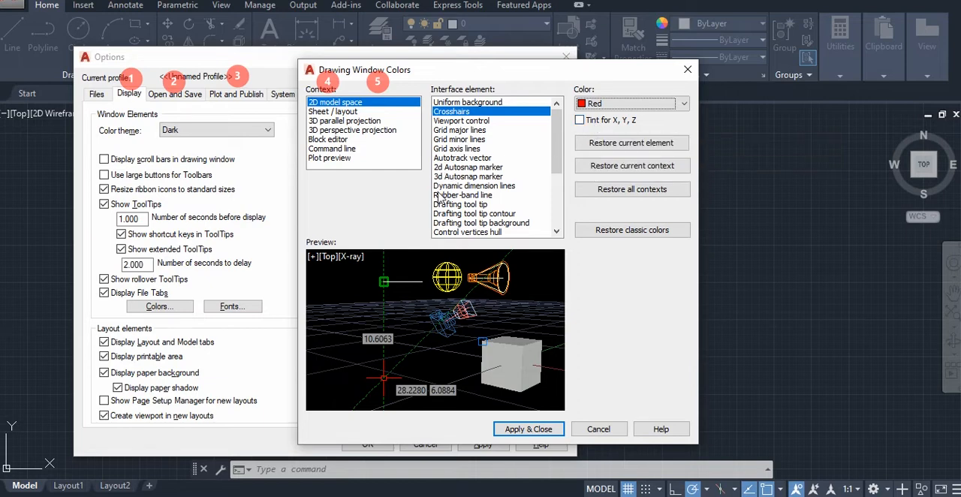
{"action": "left_click", "coordinate": [452, 102]}
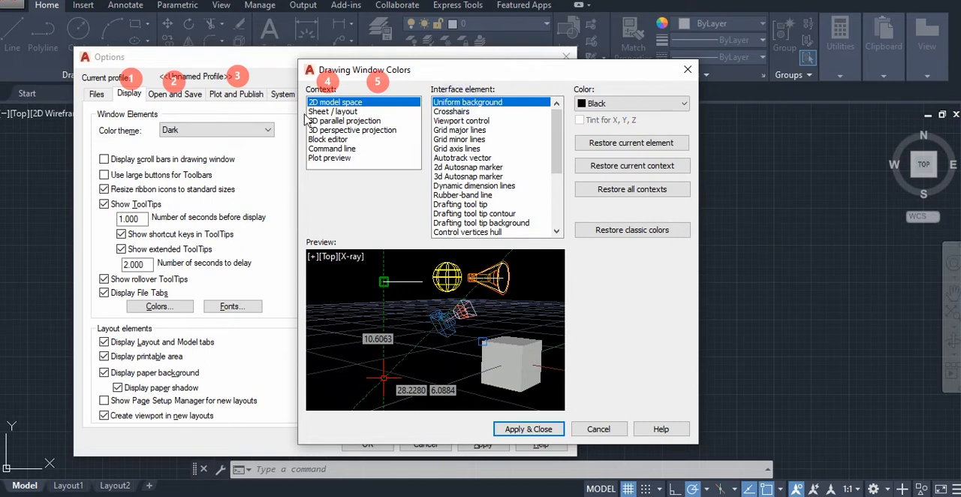
Set the Sheet / layout context's uniform background to Black and its crosshairs to Red
{"action": "left_click", "coordinate": [330, 111]}
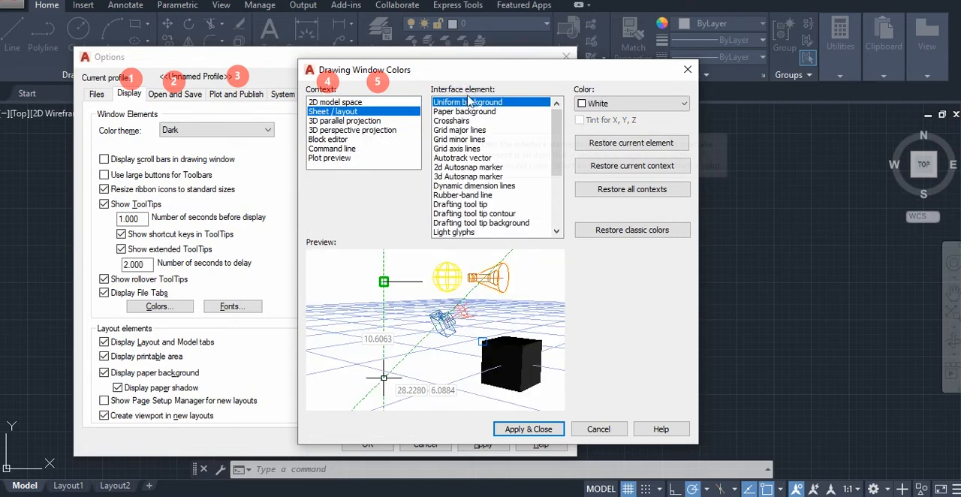
{"action": "left_click", "coordinate": [604, 104]}
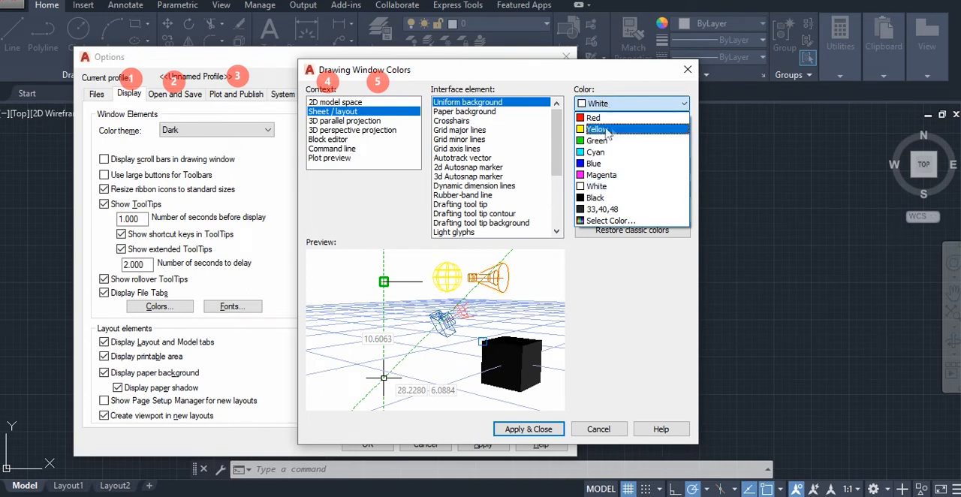
{"action": "left_click", "coordinate": [594, 197]}
{"action": "left_click", "coordinate": [452, 123]}
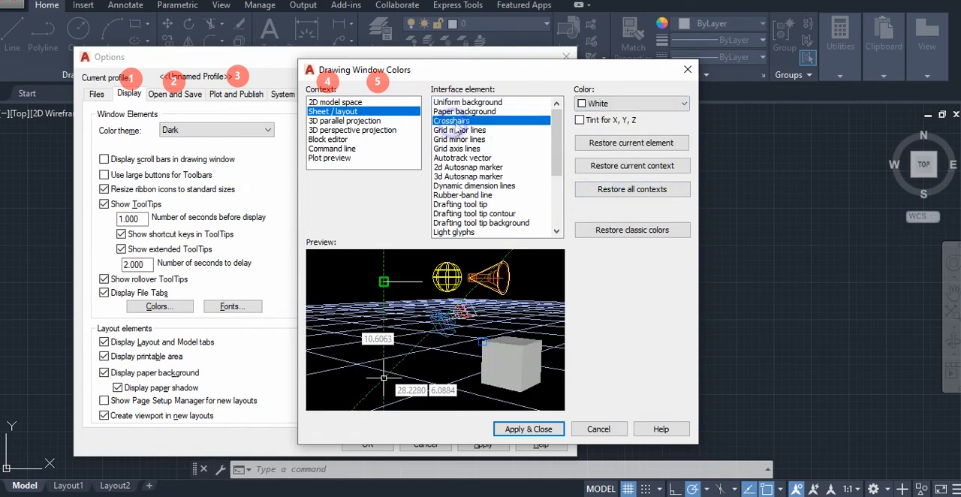
{"action": "left_click", "coordinate": [607, 104]}
{"action": "left_click", "coordinate": [593, 118]}
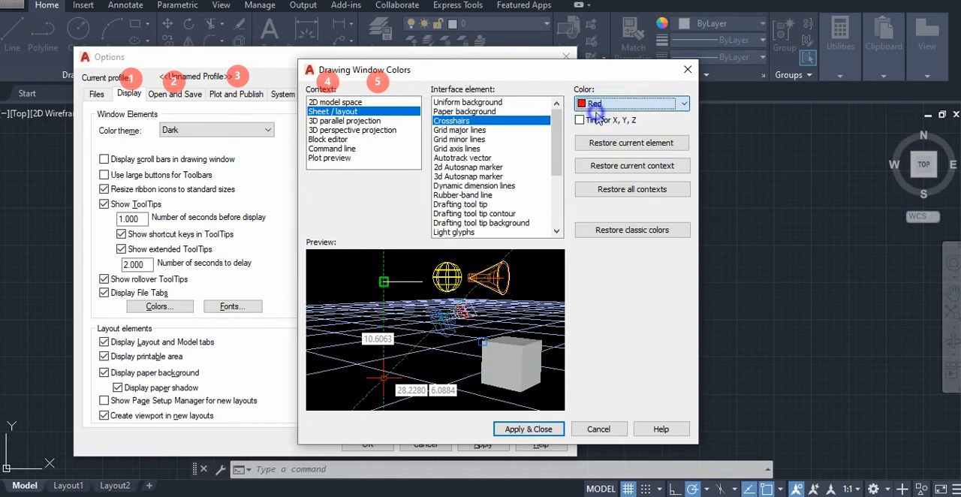
Set the Block editor context's crosshairs to Red and its uniform background to Black
{"action": "left_click", "coordinate": [334, 140]}
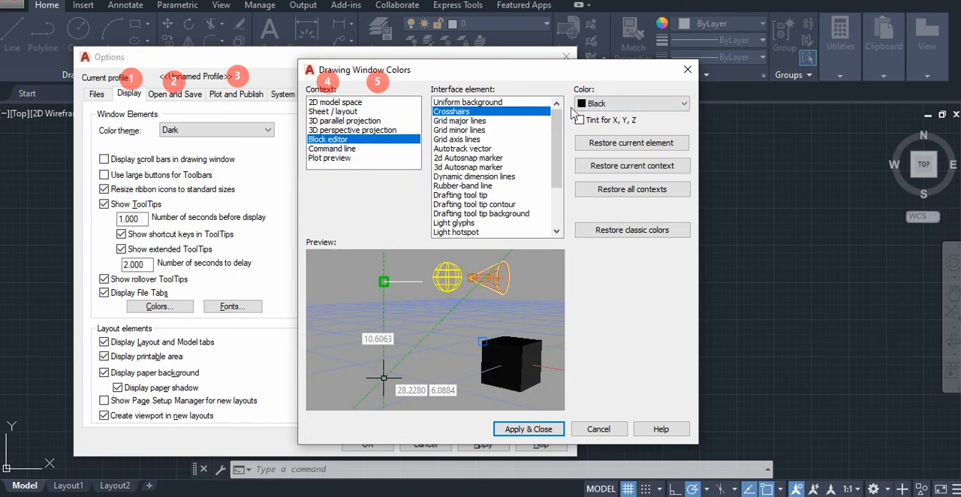
{"action": "left_click", "coordinate": [610, 104]}
{"action": "left_click", "coordinate": [593, 118]}
{"action": "left_click", "coordinate": [469, 102]}
{"action": "left_click", "coordinate": [610, 103]}
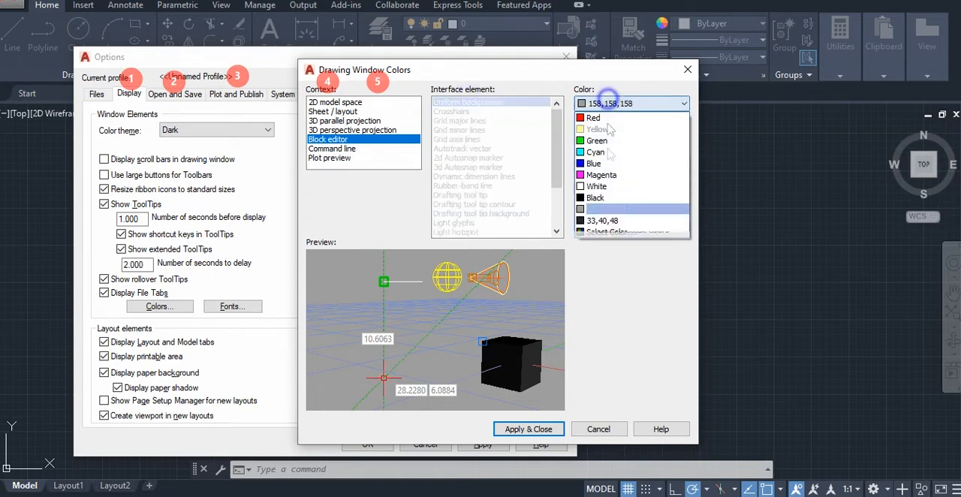
{"action": "left_click", "coordinate": [600, 197]}
Check the plot preview, layout and 2D model space color contexts, and apply the drawing window colors
{"action": "left_click", "coordinate": [332, 159]}
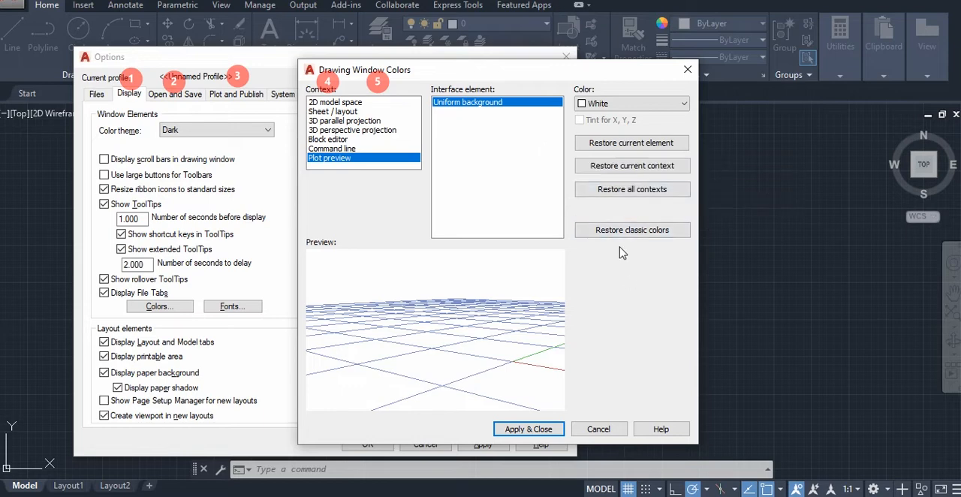
{"action": "left_click", "coordinate": [325, 101]}
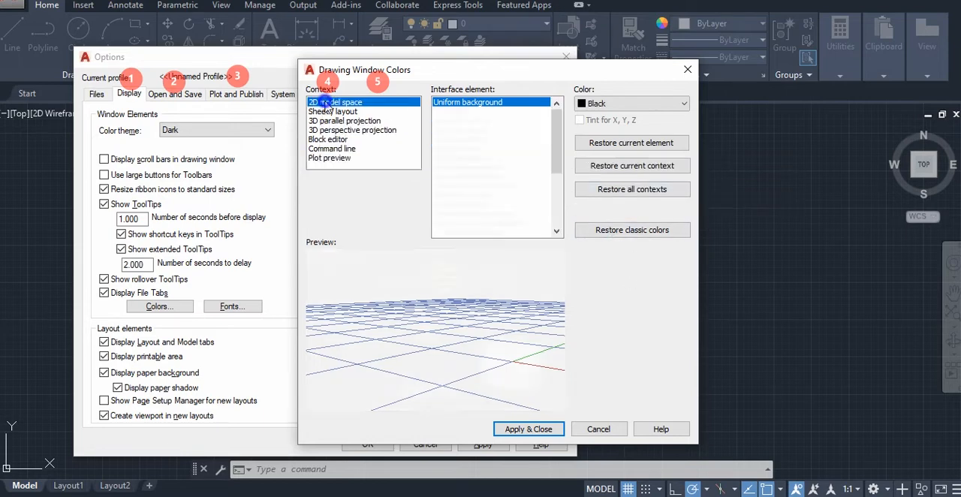
{"action": "left_click", "coordinate": [326, 120]}
{"action": "left_click", "coordinate": [329, 112]}
{"action": "left_click", "coordinate": [334, 102]}
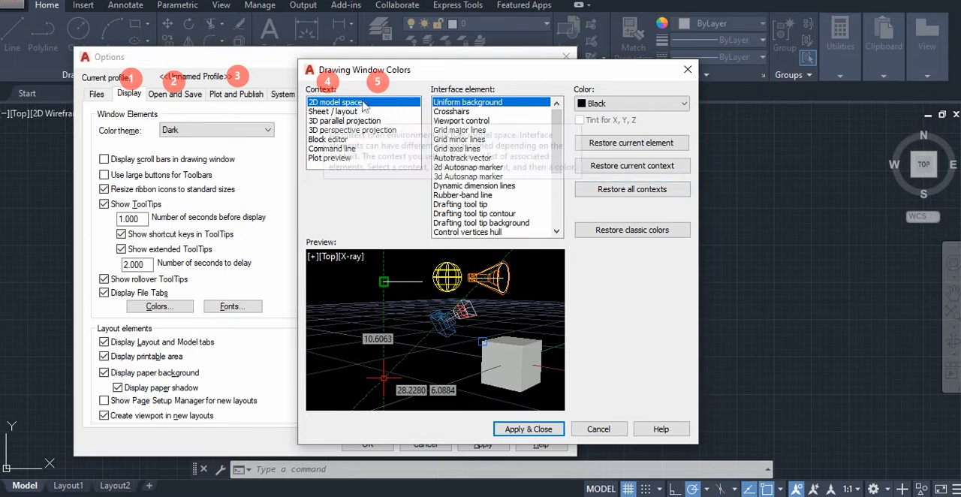
{"action": "left_click", "coordinate": [524, 427]}
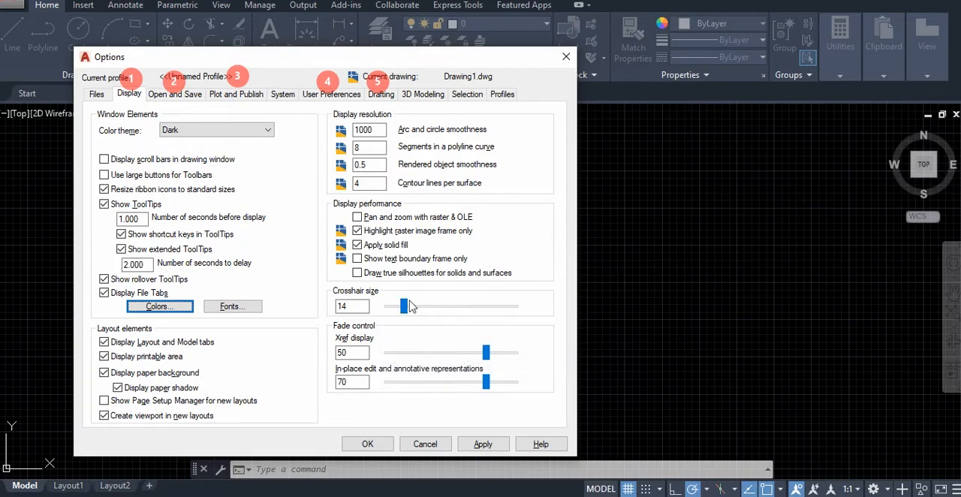
Set the crosshair size to 100 and accept the options
{"action": "left_click_drag", "start_coordinate": [404, 306], "coordinate": [516, 308]}
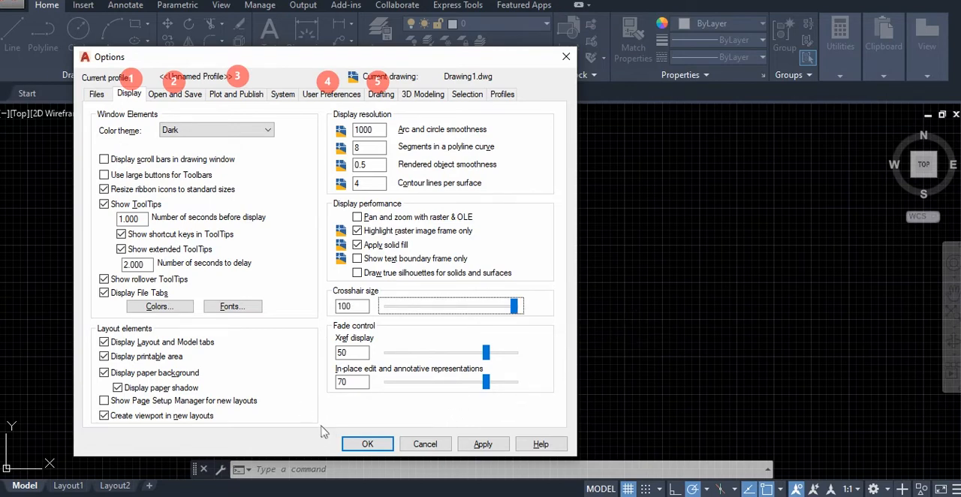
{"action": "left_click", "coordinate": [367, 444]}
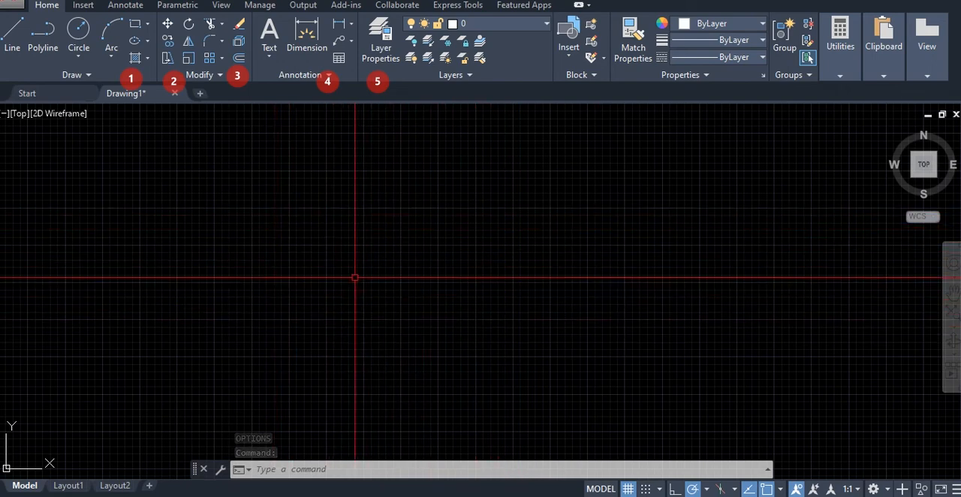
Draw a wide rectangle freehand near the middle of the drawing area
{"action": "left_click", "coordinate": [136, 24]}
{"action": "left_click", "coordinate": [371, 256]}
{"action": "left_click", "coordinate": [551, 297]}
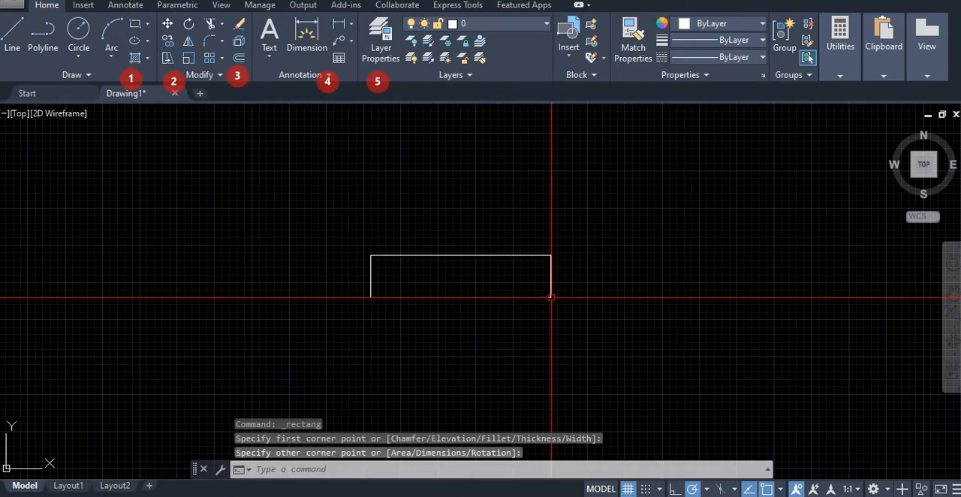
Draw a second, smaller rectangle freehand to the right of the first one
{"action": "left_click", "coordinate": [617, 271]}
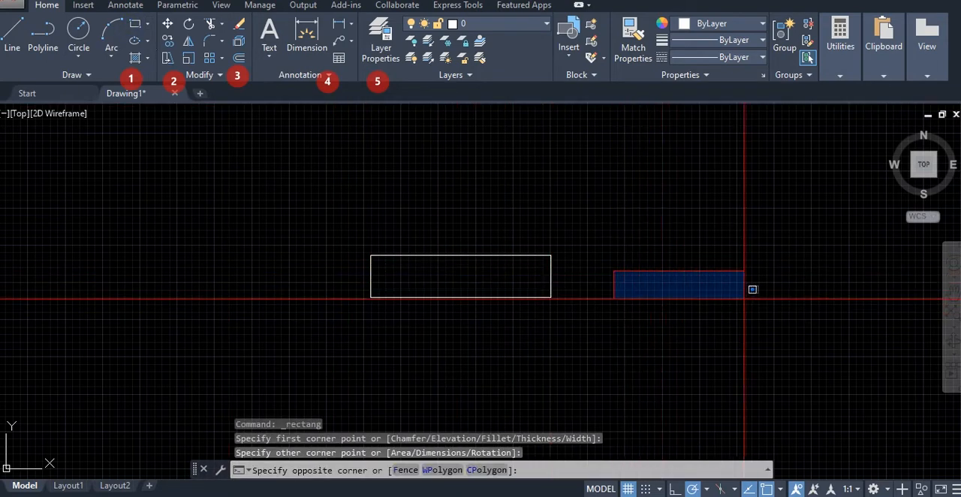
{"action": "left_click", "coordinate": [136, 24]}
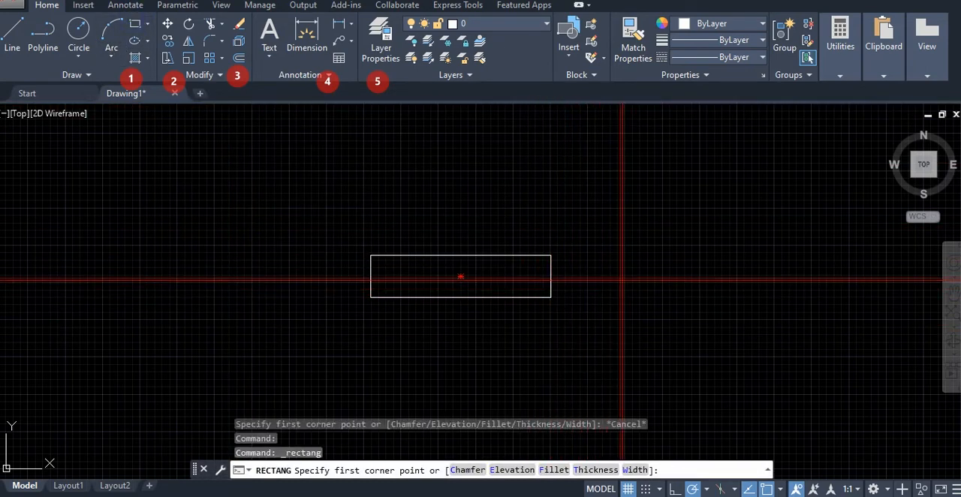
{"action": "left_click", "coordinate": [620, 278]}
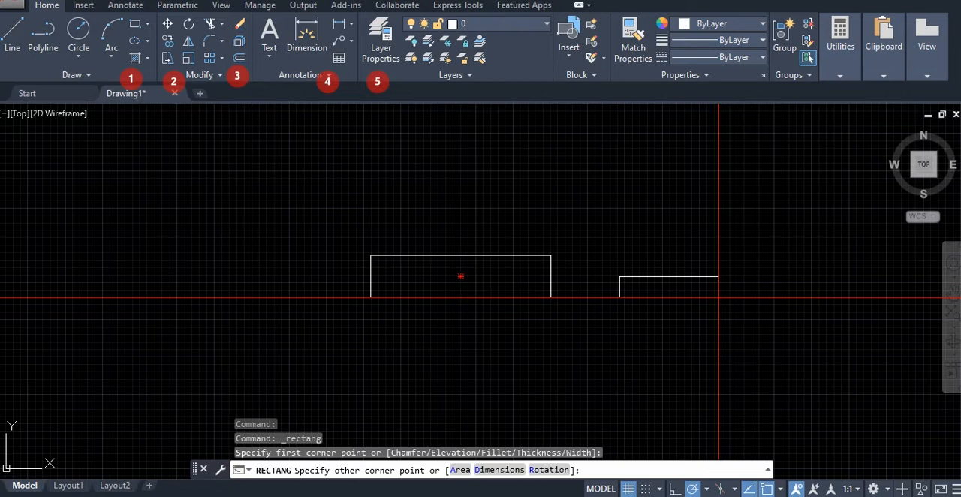
{"action": "left_click", "coordinate": [718, 297]}
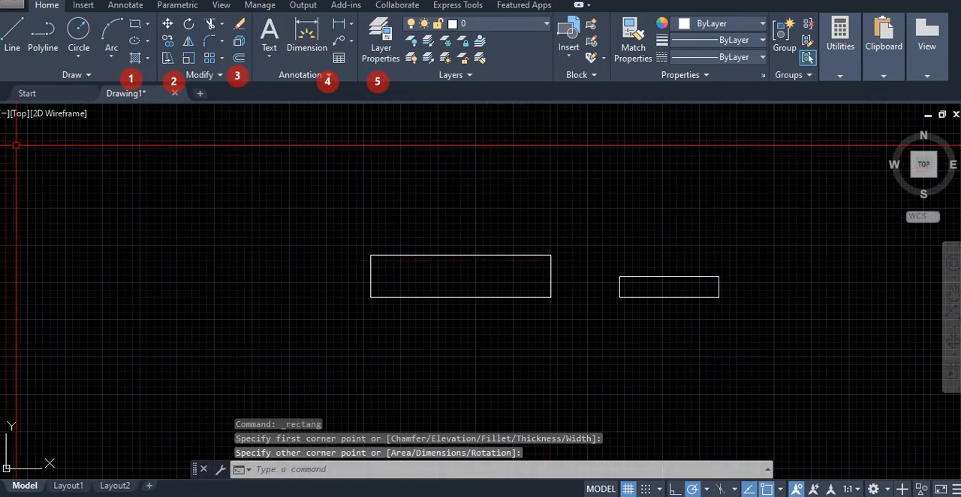
Open the program options and set the default file save format to AutoCAD 2007/LT2007 Drawing (*.dwg)
{"action": "type", "text": "op"}
{"action": "key", "text": "Return"}
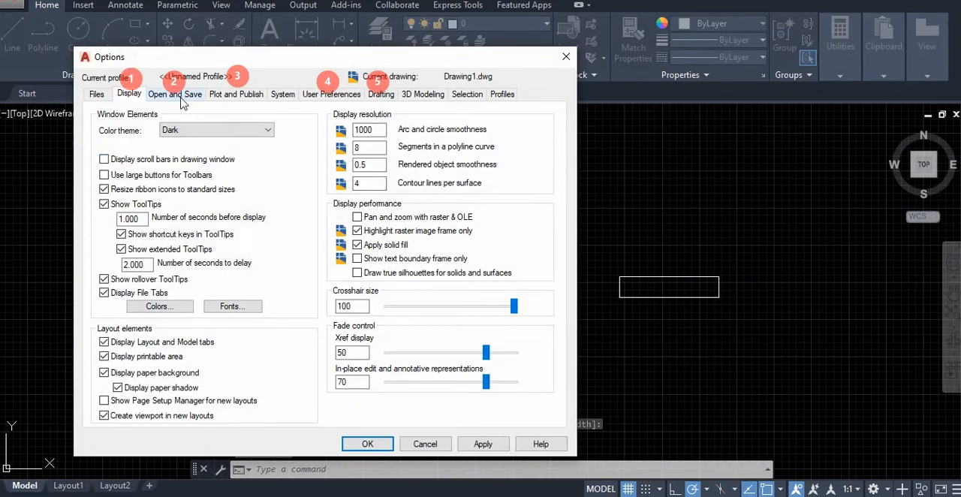
{"action": "left_click", "coordinate": [181, 94]}
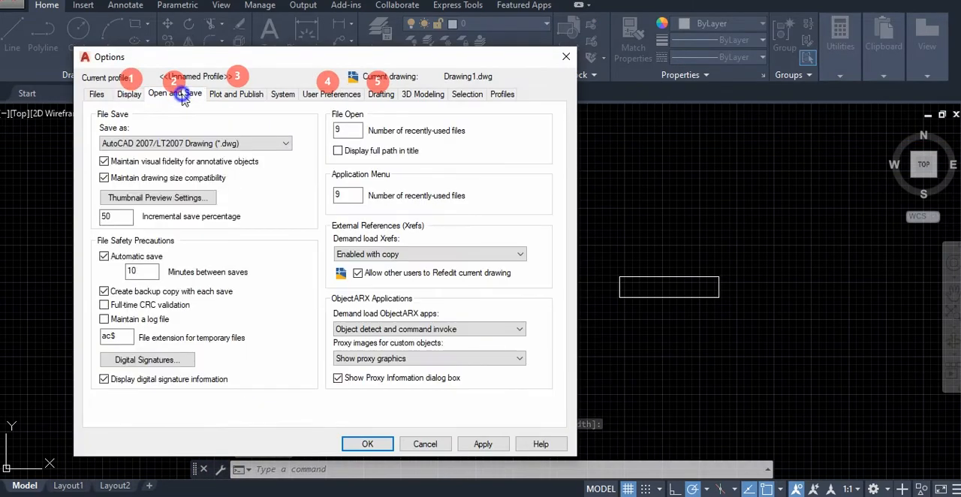
{"action": "left_click", "coordinate": [272, 146]}
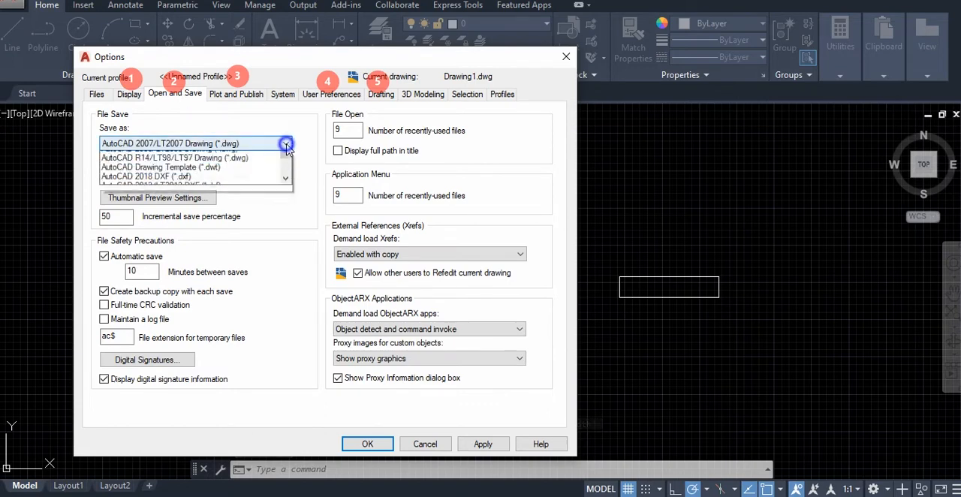
{"action": "scroll", "coordinate": [150, 161], "scroll_direction": "up", "scroll_amount": 2}
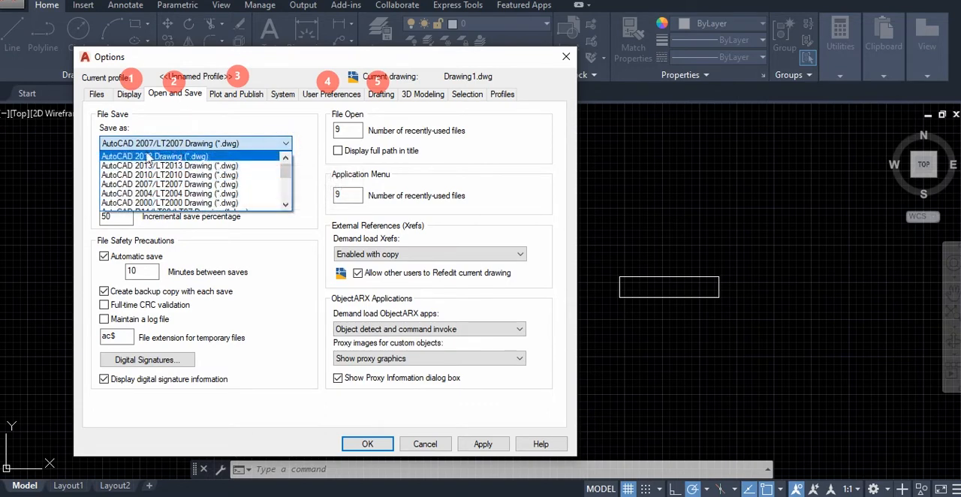
{"action": "left_click", "coordinate": [158, 156]}
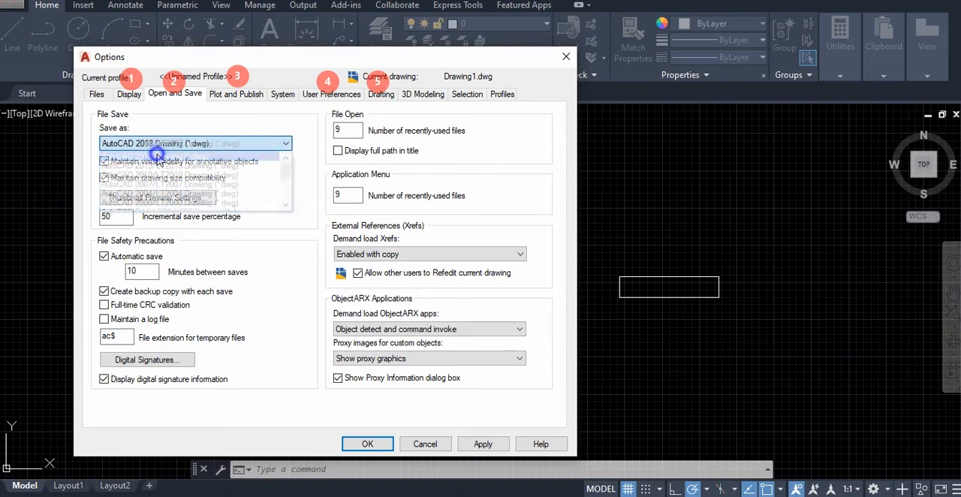
{"action": "left_click", "coordinate": [257, 143]}
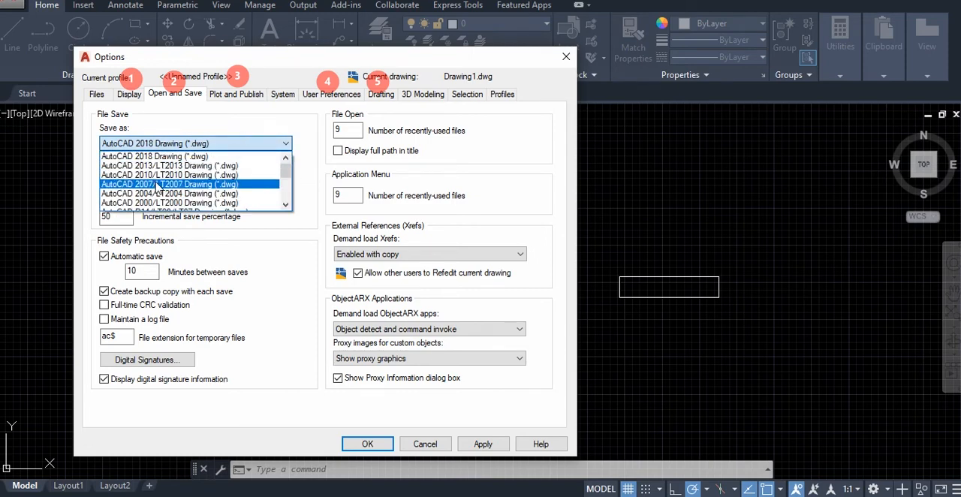
{"action": "scroll", "coordinate": [161, 191], "scroll_direction": "down", "scroll_amount": 2}
{"action": "scroll", "coordinate": [169, 197], "scroll_direction": "up", "scroll_amount": 2}
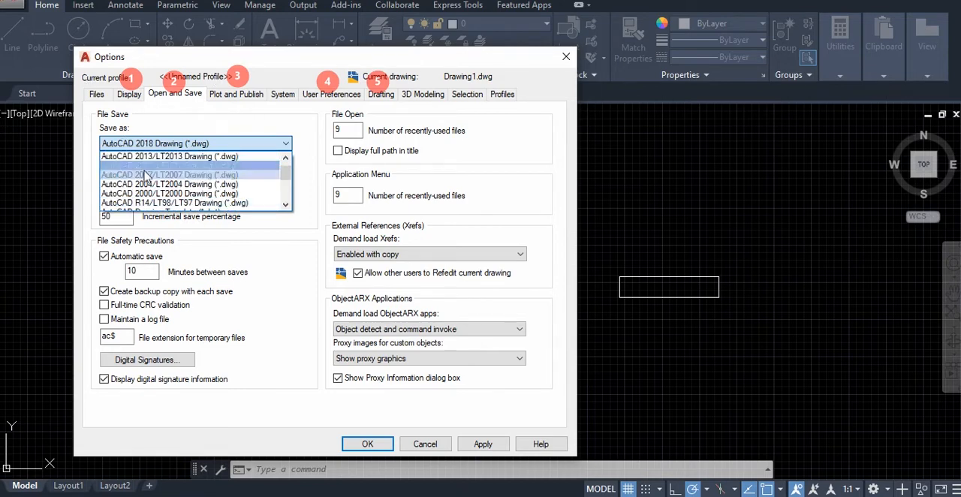
{"action": "left_click", "coordinate": [165, 175]}
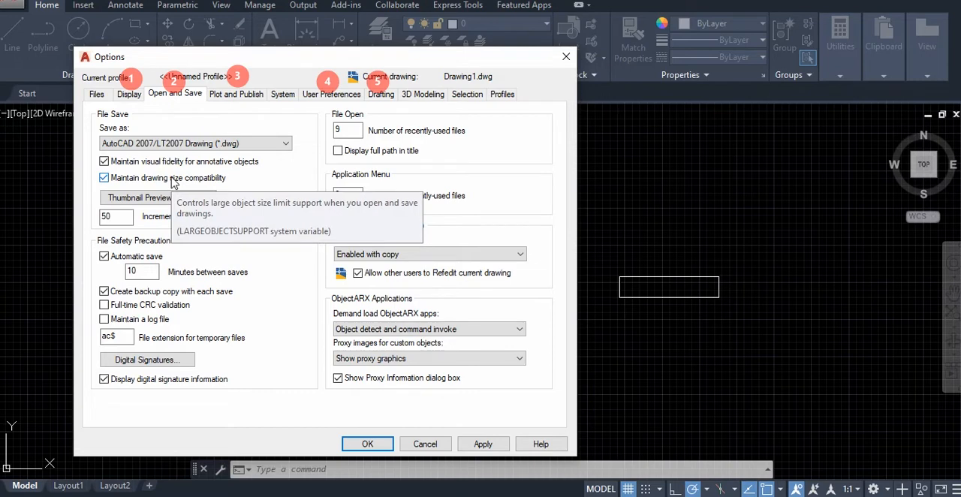
Examine the available default output devices in the plot and publish options without choosing another one
{"action": "left_click", "coordinate": [241, 96]}
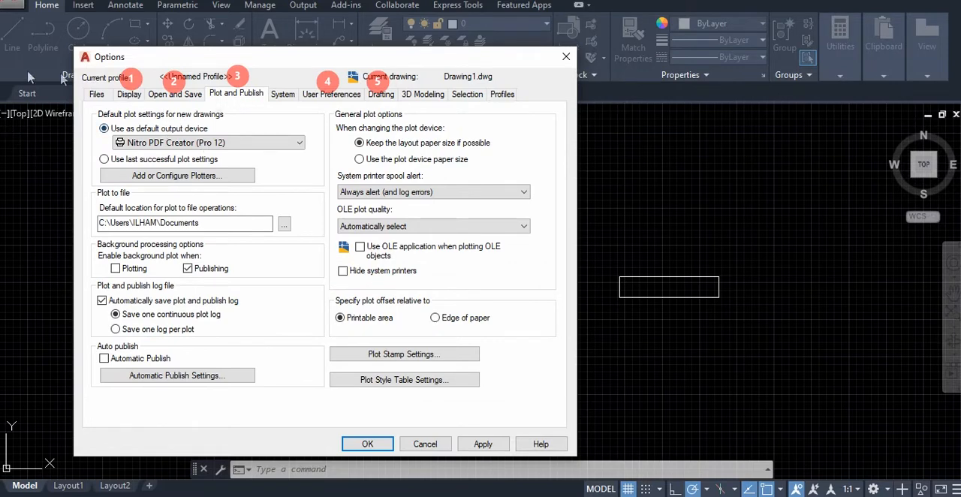
{"action": "left_click", "coordinate": [226, 144]}
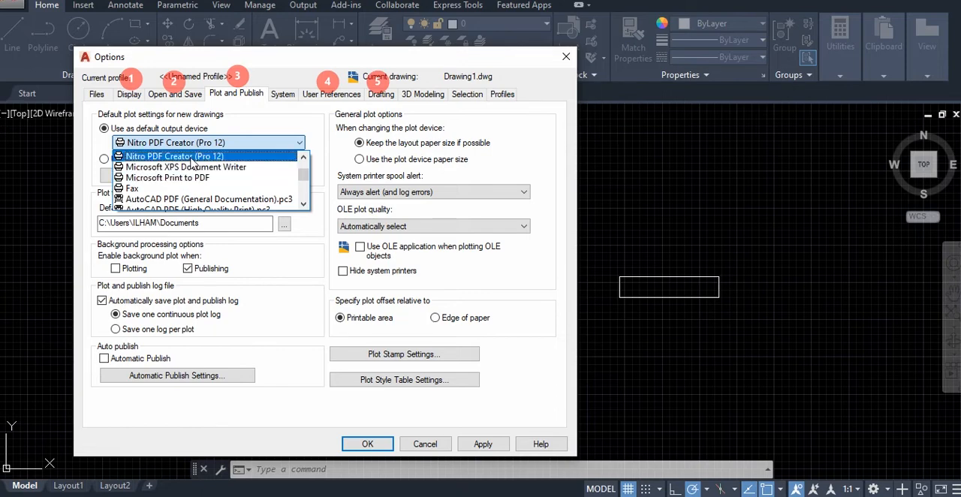
{"action": "scroll", "coordinate": [154, 188], "scroll_direction": "down", "scroll_amount": 1}
{"action": "scroll", "coordinate": [165, 183], "scroll_direction": "down", "scroll_amount": 6}
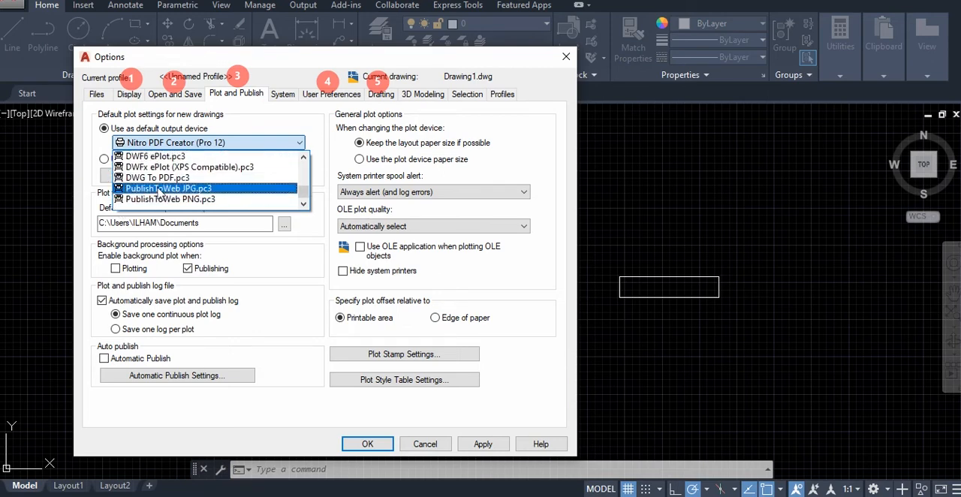
{"action": "scroll", "coordinate": [159, 192], "scroll_direction": "up", "scroll_amount": 4}
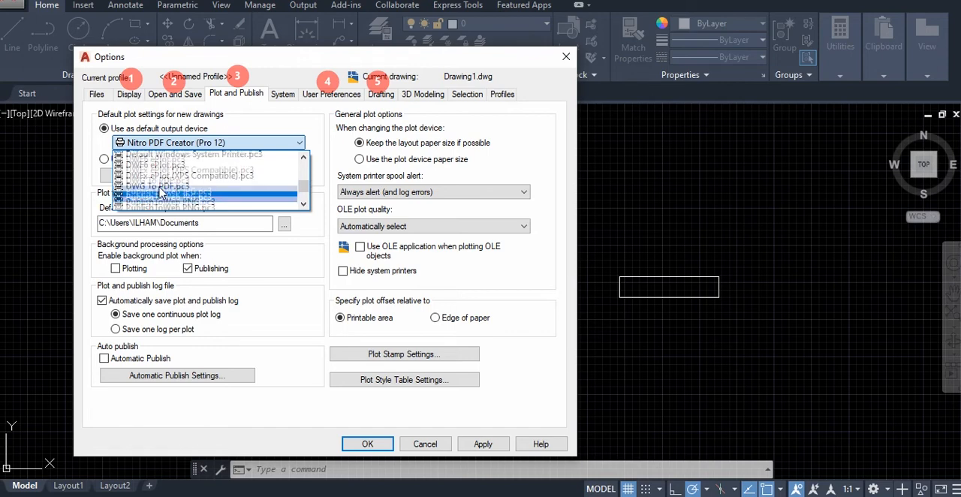
{"action": "scroll", "coordinate": [160, 188], "scroll_direction": "down", "scroll_amount": 4}
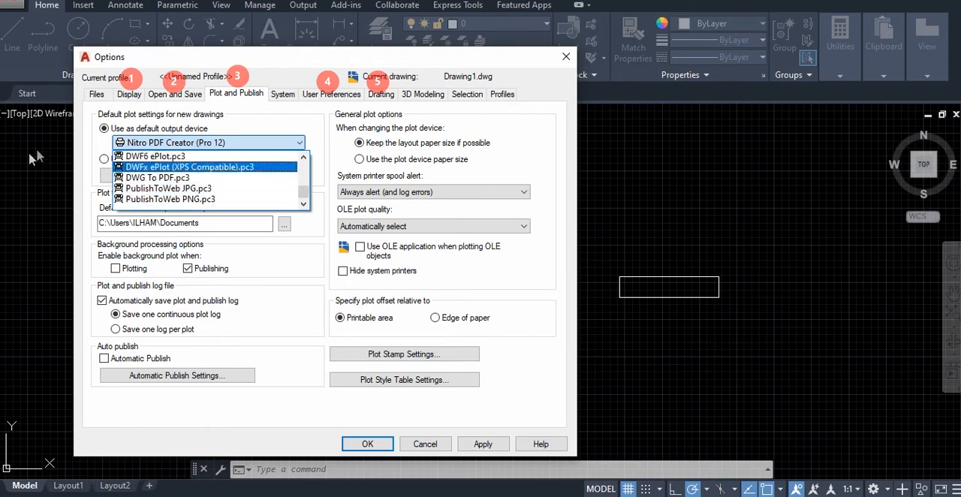
{"action": "left_click", "coordinate": [244, 137]}
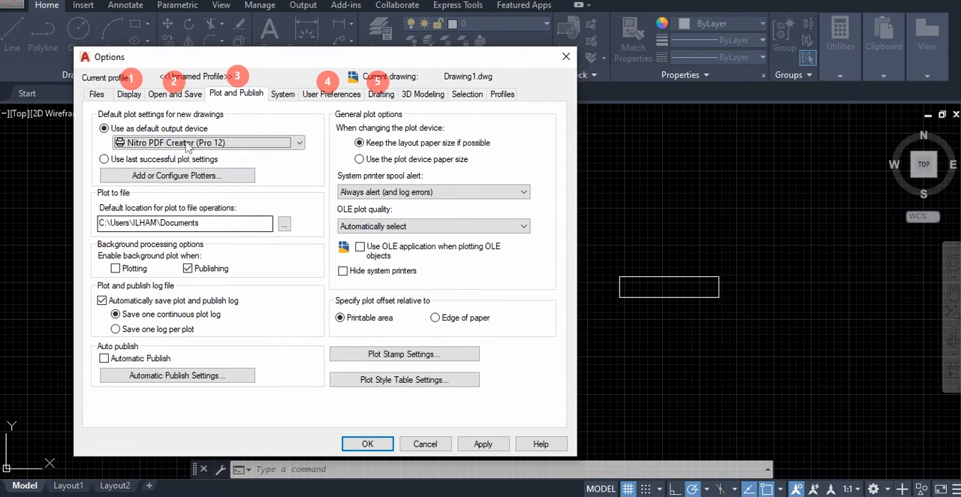
{"action": "left_click", "coordinate": [184, 94]}
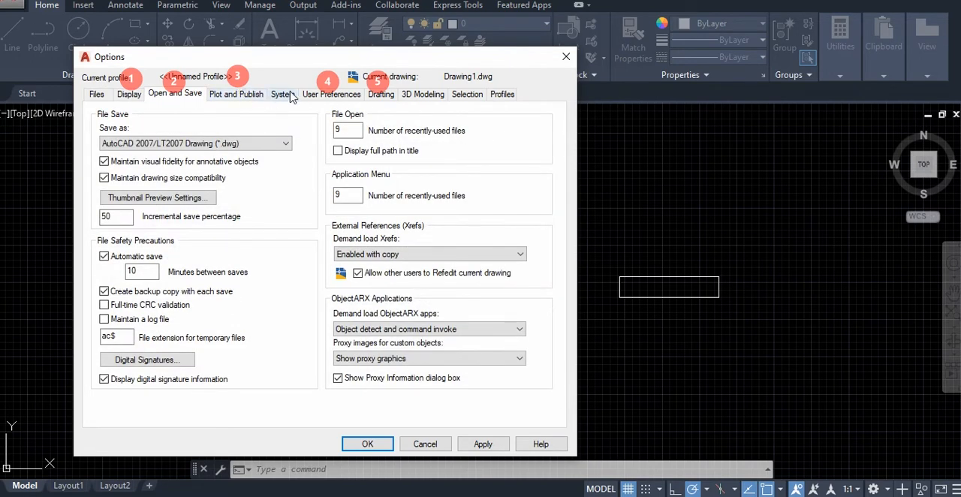
Set the insertion scale's source content units to Millimeters in the user preferences
{"action": "left_click", "coordinate": [327, 95]}
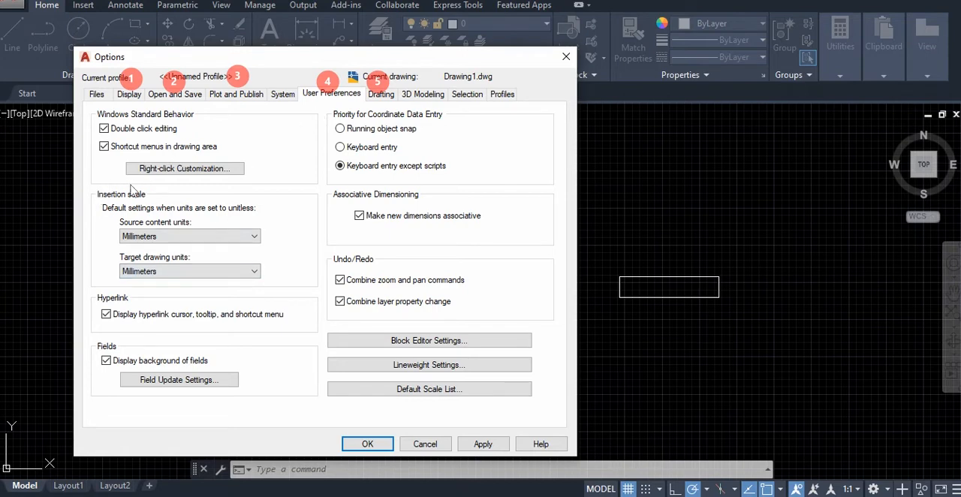
{"action": "left_click", "coordinate": [253, 236]}
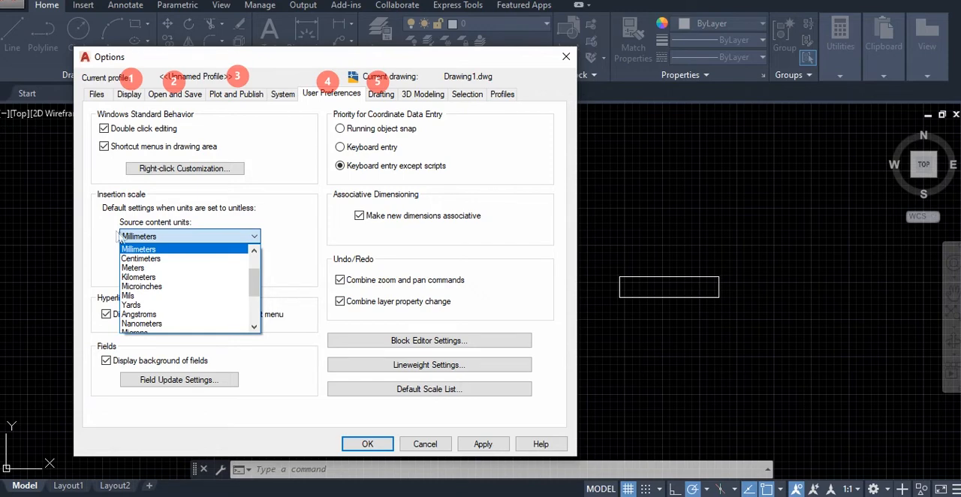
{"action": "left_click", "coordinate": [165, 237]}
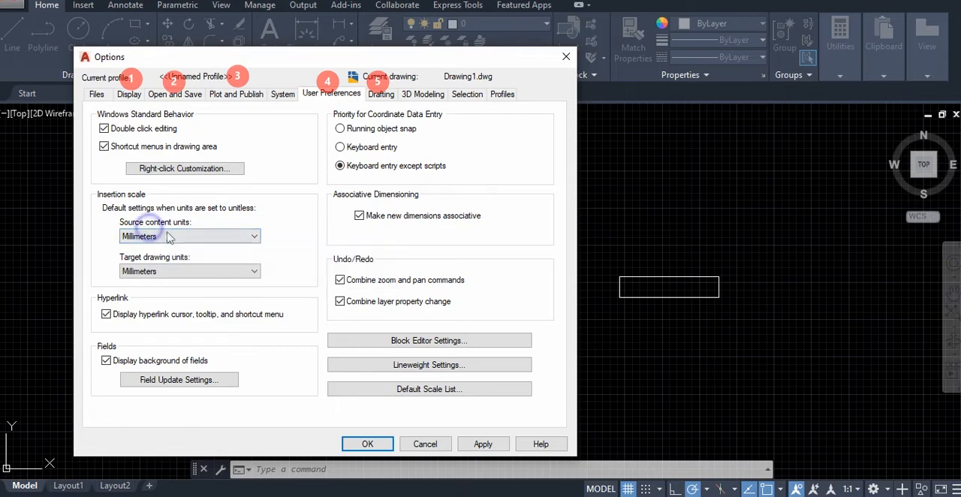
{"action": "left_click", "coordinate": [166, 236]}
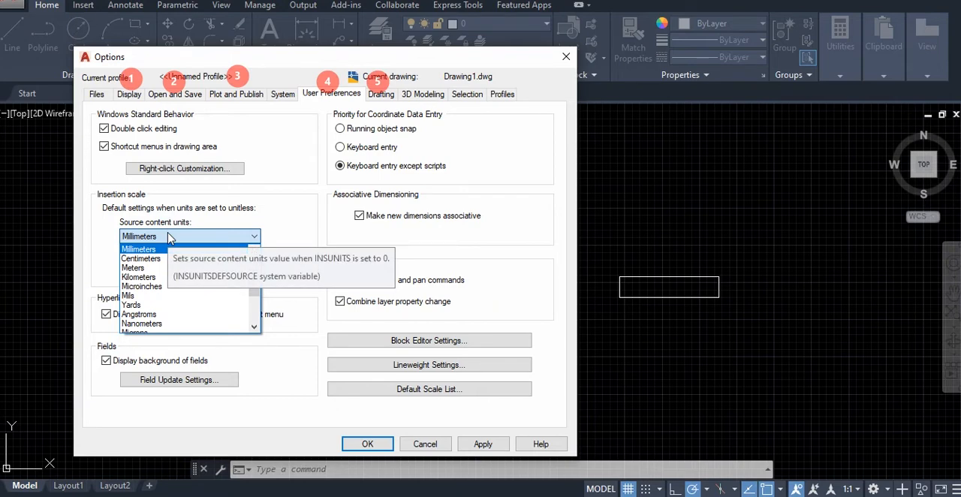
{"action": "left_click", "coordinate": [139, 249]}
{"action": "left_click", "coordinate": [241, 236]}
{"action": "left_click", "coordinate": [237, 214]}
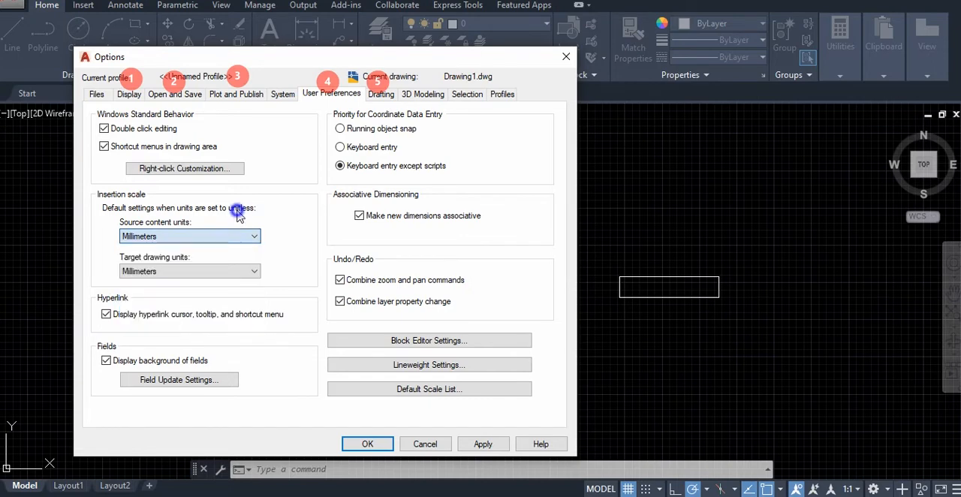
{"action": "left_click", "coordinate": [206, 238]}
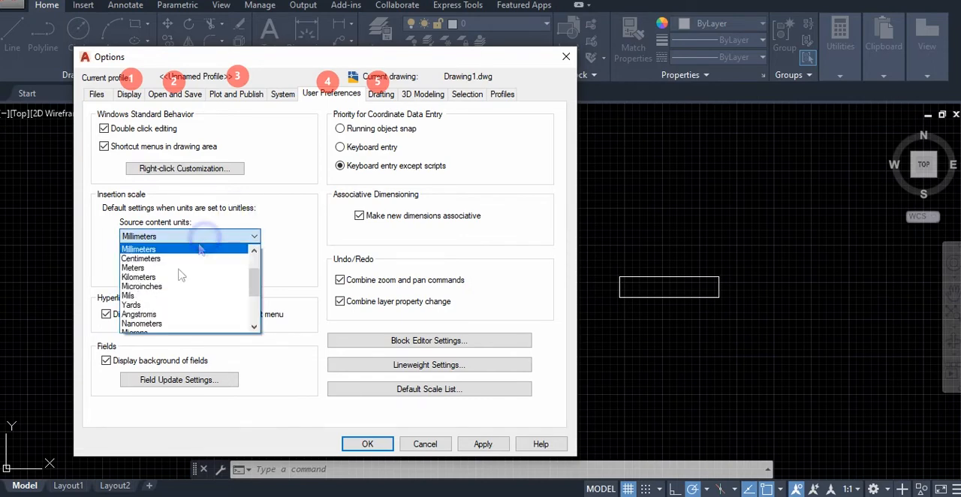
{"action": "left_click", "coordinate": [133, 268]}
{"action": "left_click", "coordinate": [127, 238]}
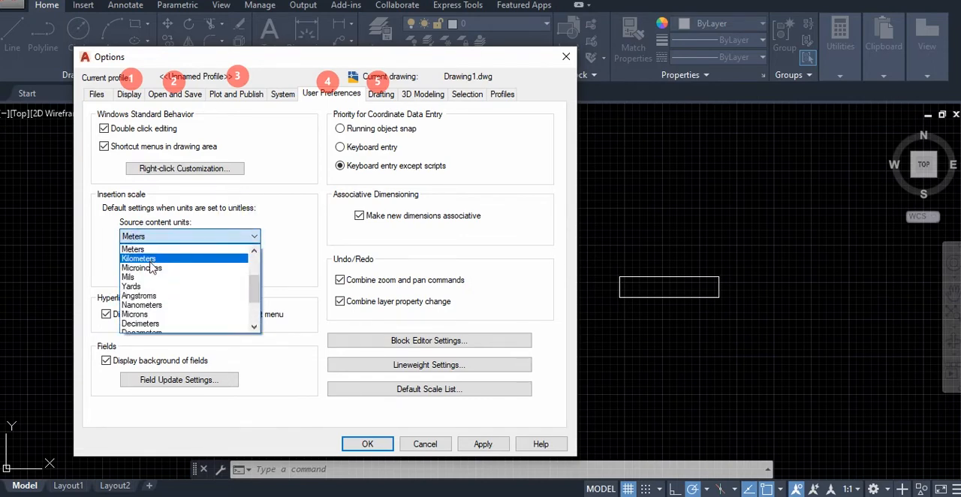
{"action": "scroll", "coordinate": [150, 278], "scroll_direction": "up", "scroll_amount": 1}
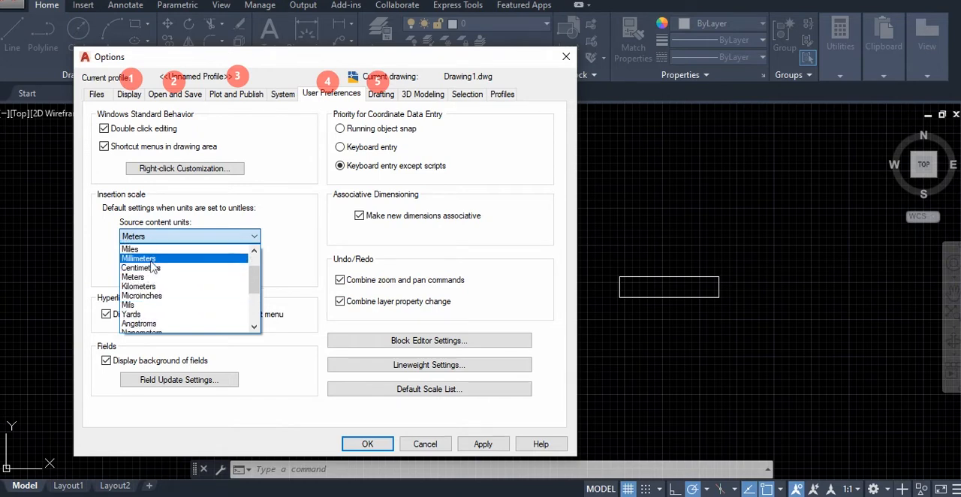
{"action": "left_click", "coordinate": [151, 260]}
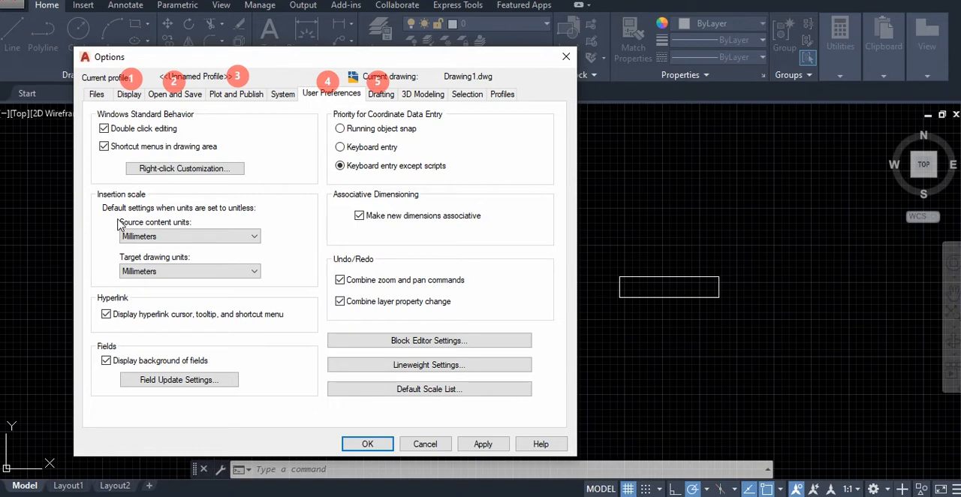
Slightly enlarge the AutoSnap marker and the aperture in the drafting options, and apply and accept the options
{"action": "left_click", "coordinate": [377, 93]}
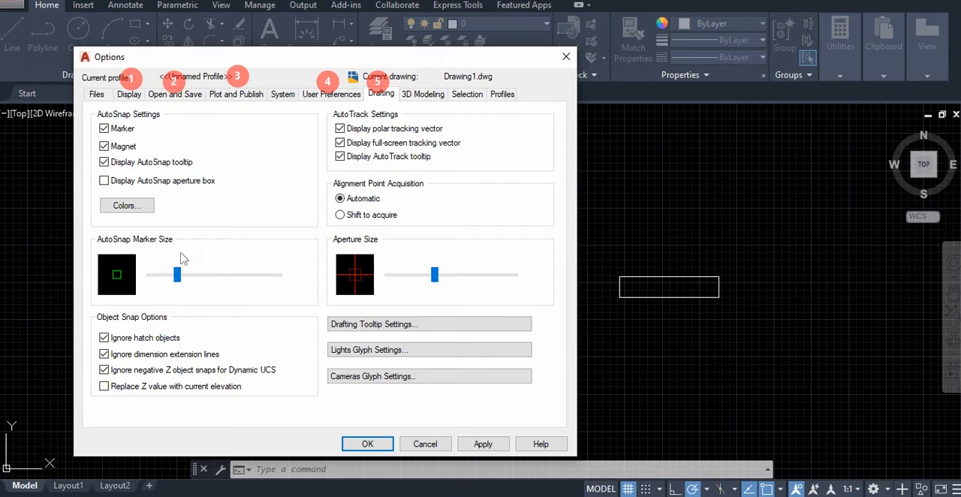
{"action": "mouse_move", "coordinate": [173, 282]}
{"action": "left_mouse_down"}
{"action": "mouse_move", "coordinate": [272, 288]}
{"action": "mouse_move", "coordinate": [152, 284]}
{"action": "mouse_move", "coordinate": [184, 277]}
{"action": "left_mouse_up"}
{"action": "mouse_move", "coordinate": [435, 275]}
{"action": "left_mouse_down"}
{"action": "mouse_move", "coordinate": [482, 276]}
{"action": "mouse_move", "coordinate": [448, 277]}
{"action": "left_mouse_up"}
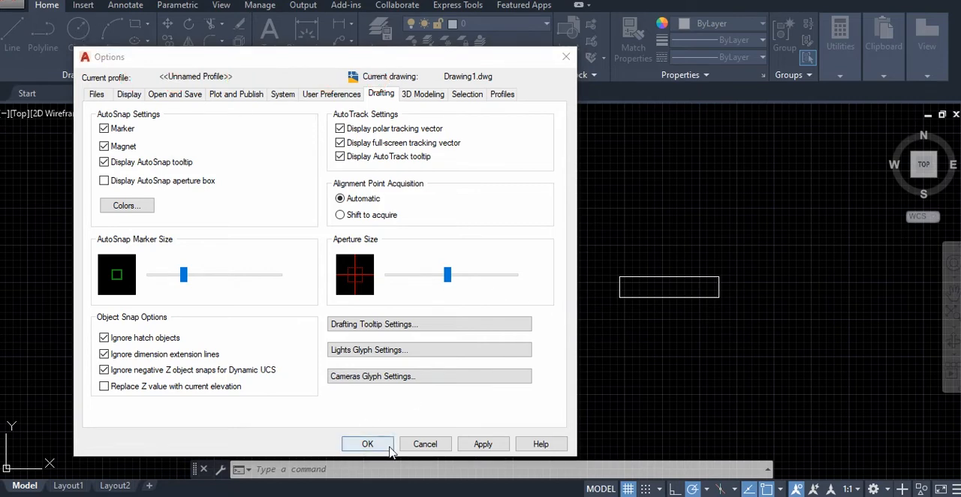
{"action": "left_click", "coordinate": [483, 444]}
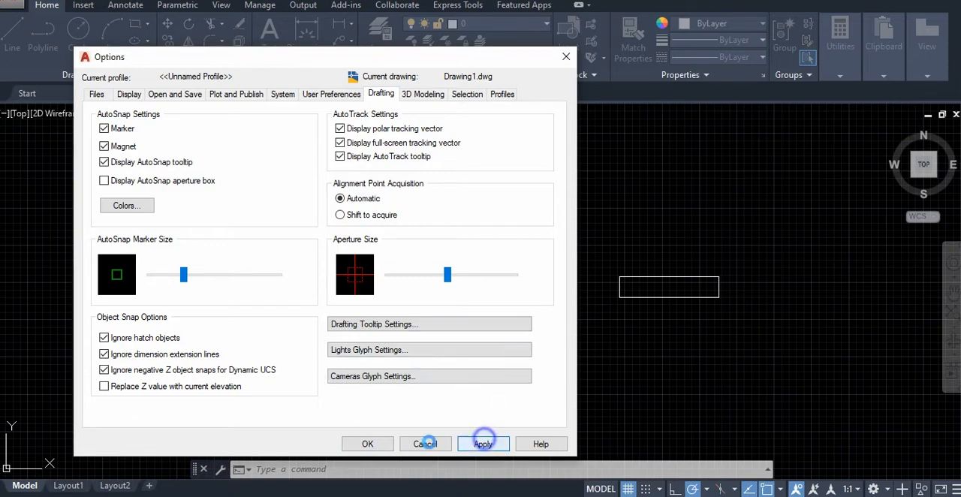
{"action": "left_click", "coordinate": [368, 443]}
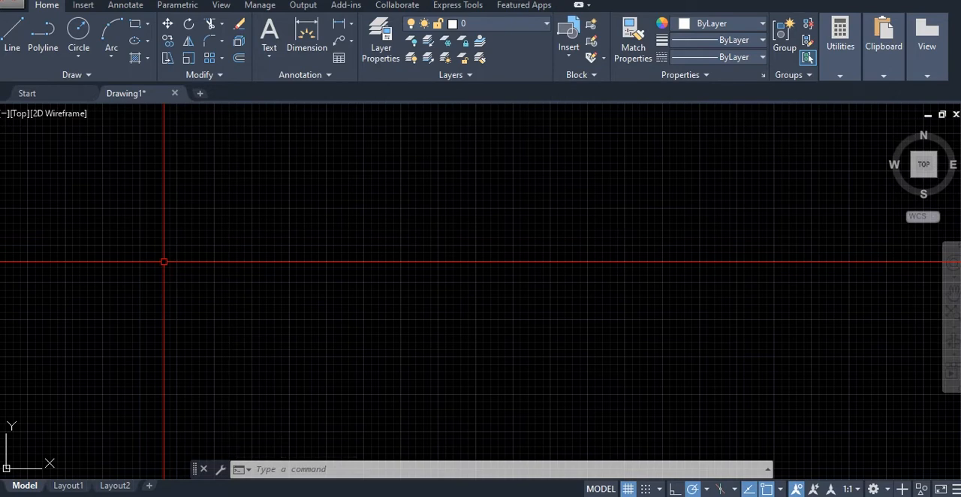
Open the drafting settings with the DS command and turn on snap in the snap and grid settings
{"action": "type", "text": "dra"}
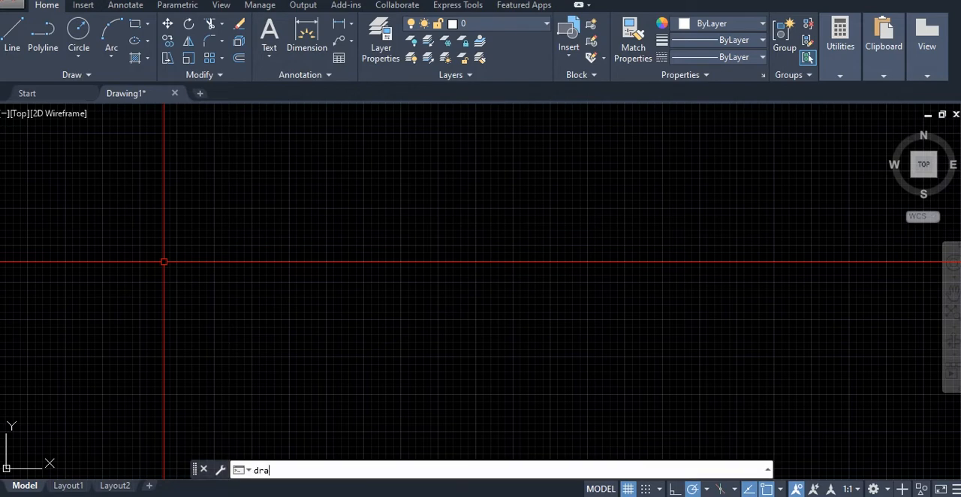
{"action": "type", "text": "fting"}
{"action": "key", "text": "BackSpace"}
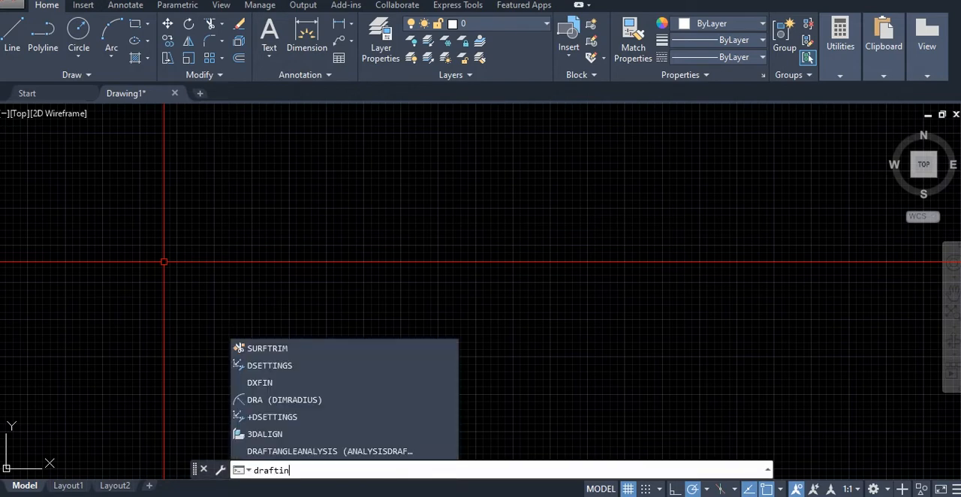
{"action": "key", "text": "BackSpace"}
{"action": "key", "text": "BackSpace"}
{"action": "key", "text": "BackSpace"}
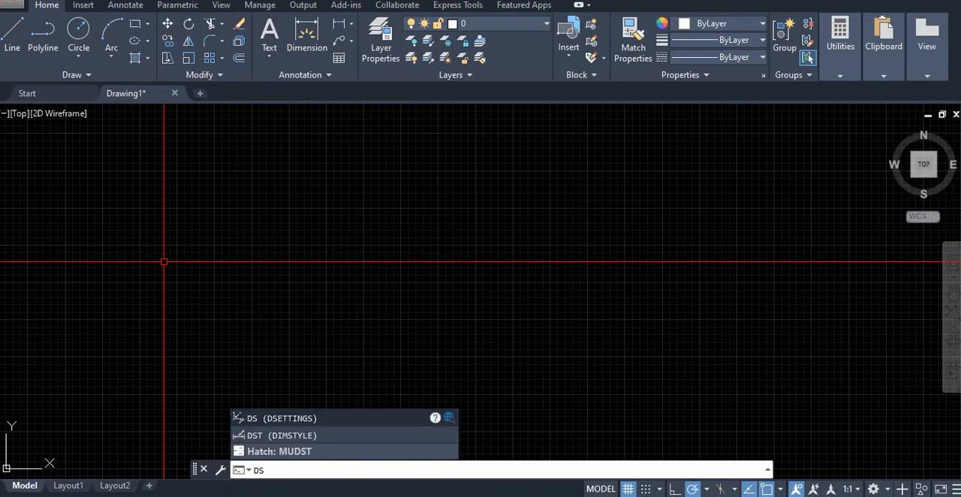
{"action": "type", "text": "s"}
{"action": "key", "text": "Return"}
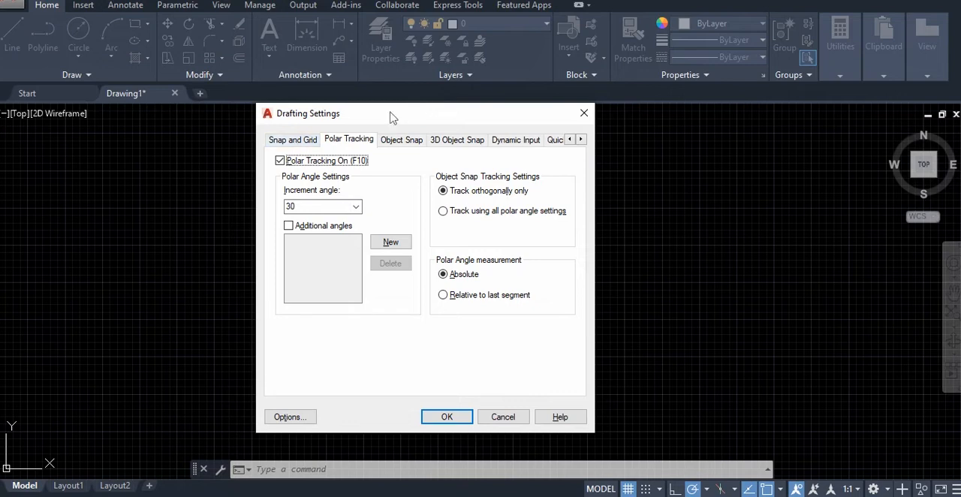
{"action": "left_click", "coordinate": [307, 138]}
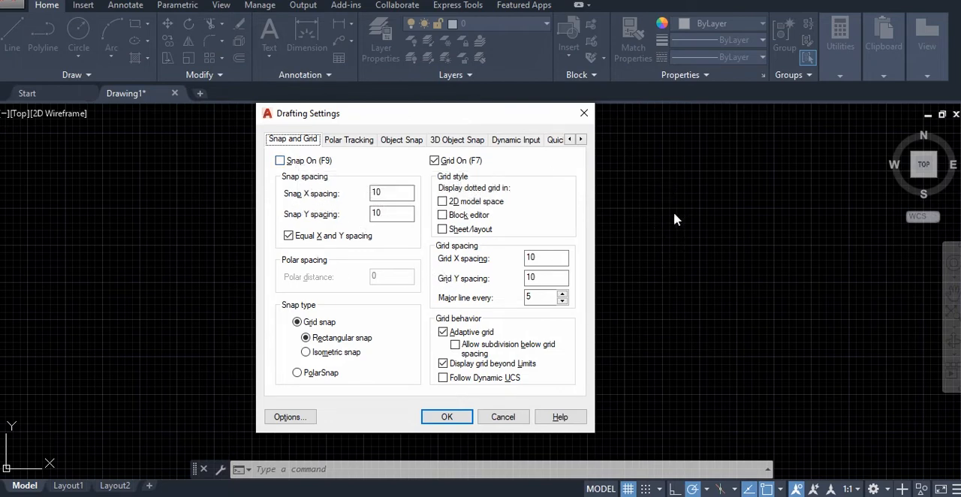
{"action": "left_click", "coordinate": [280, 160]}
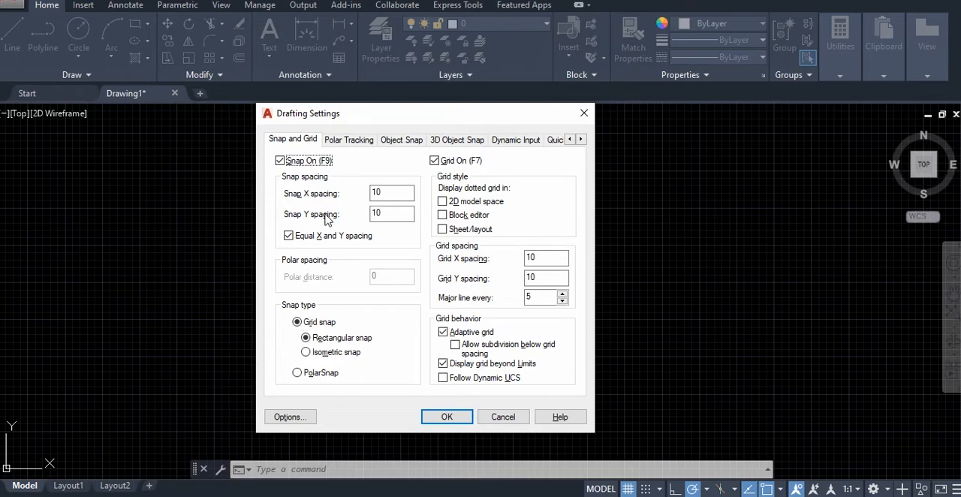
Review the X and Y snap and grid spacing and the polar tracking settings, and accept the drafting settings
{"action": "left_click", "coordinate": [377, 194]}
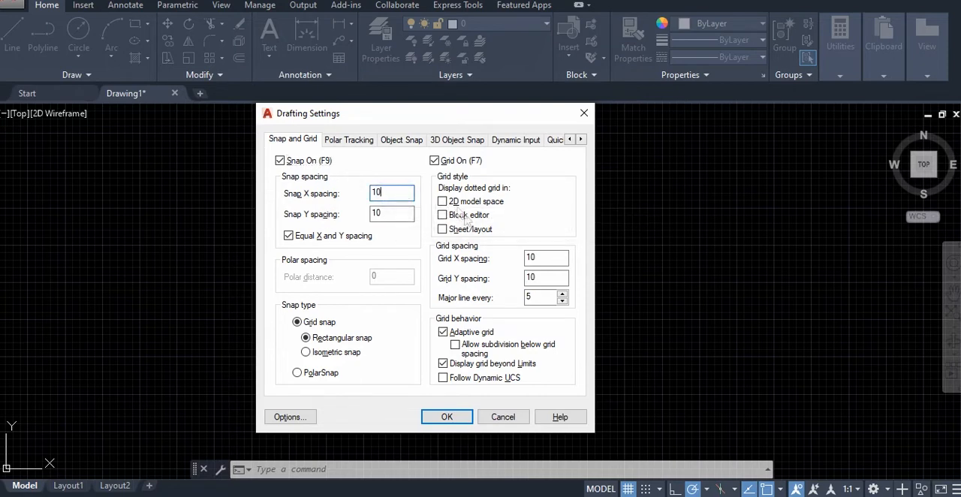
{"action": "left_click", "coordinate": [389, 195]}
{"action": "left_click", "coordinate": [392, 214]}
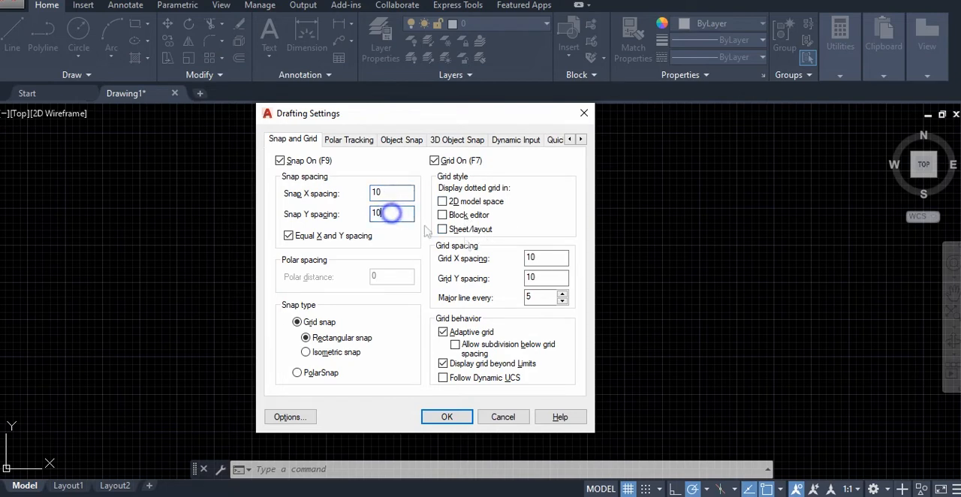
{"action": "left_click", "coordinate": [542, 258]}
{"action": "left_click", "coordinate": [543, 277]}
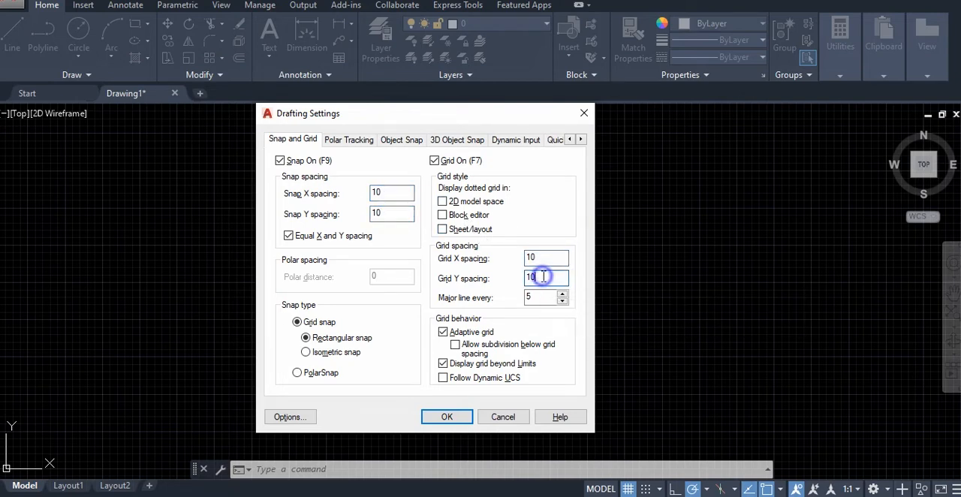
{"action": "left_click", "coordinate": [549, 258]}
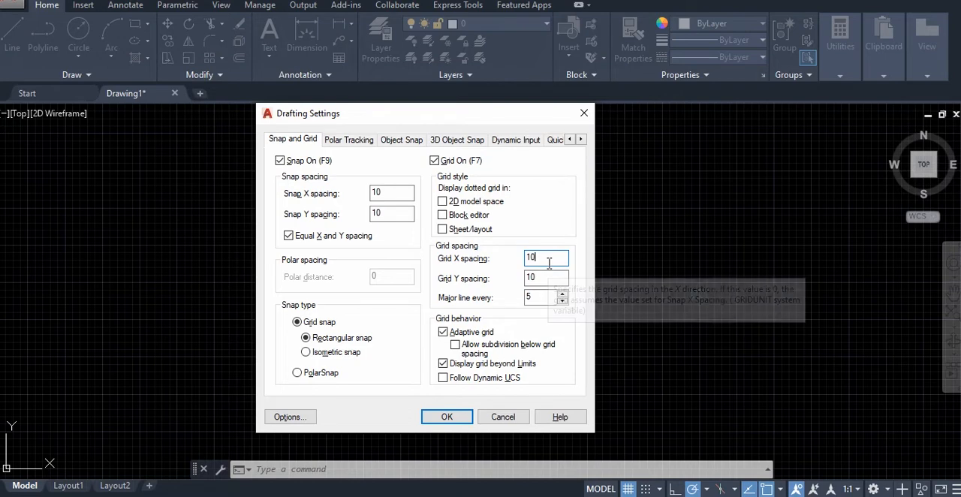
{"action": "left_click", "coordinate": [386, 194]}
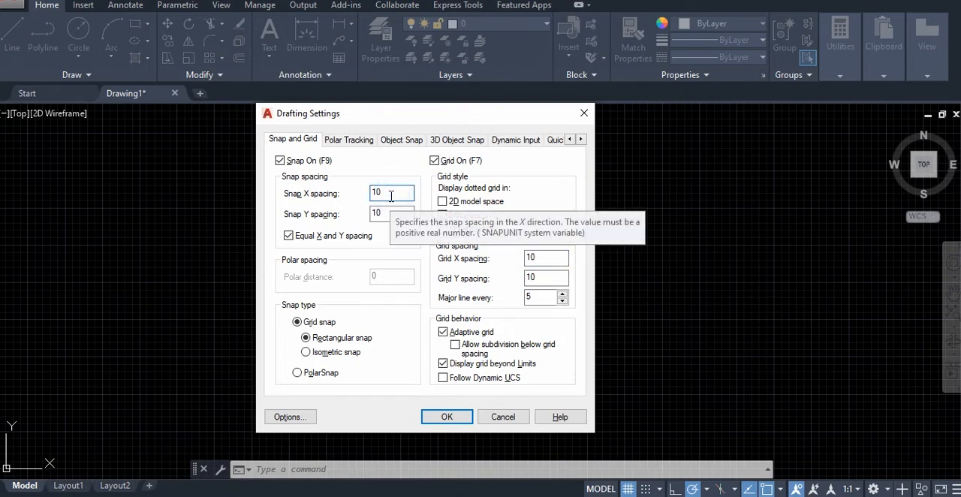
{"action": "left_click", "coordinate": [391, 195]}
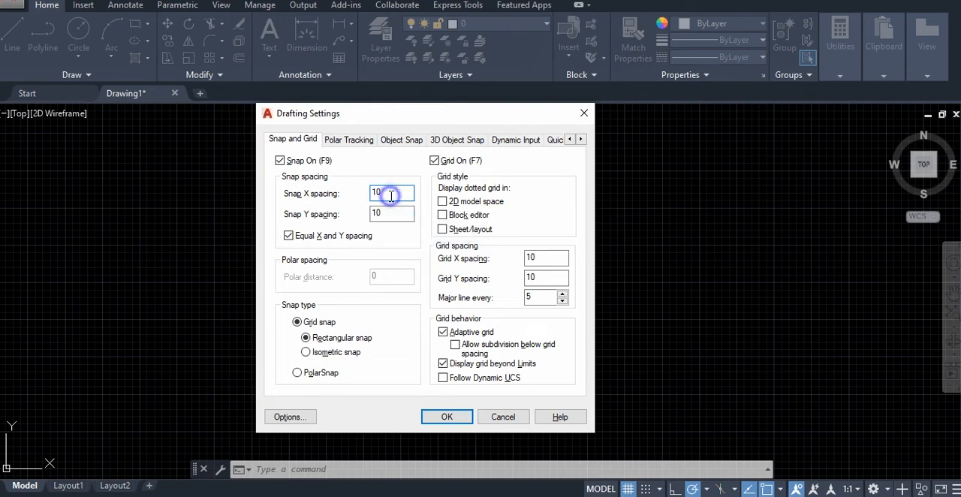
{"action": "left_click", "coordinate": [391, 195]}
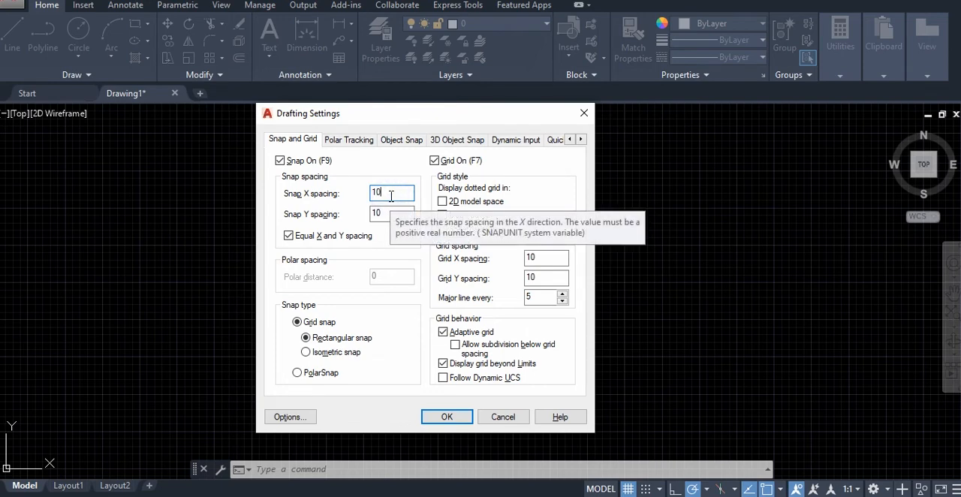
{"action": "type", "text": "0"}
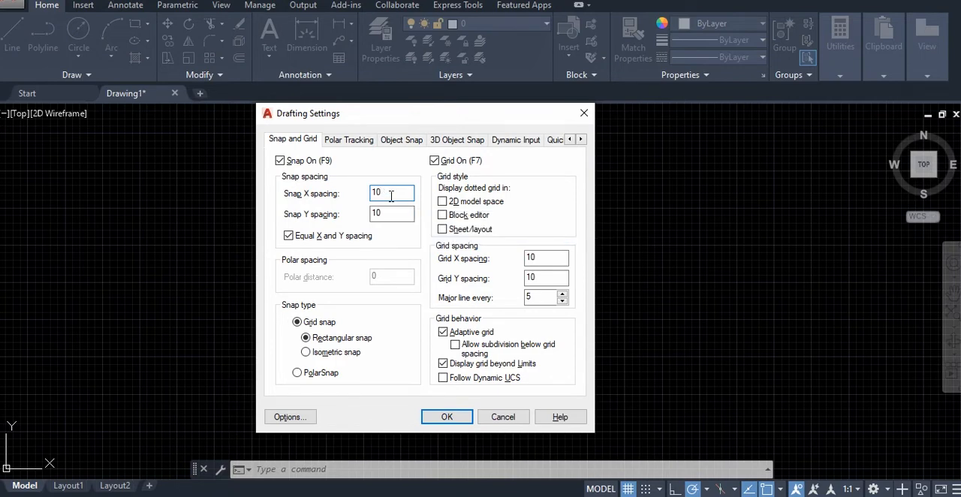
{"action": "left_click", "coordinate": [358, 139]}
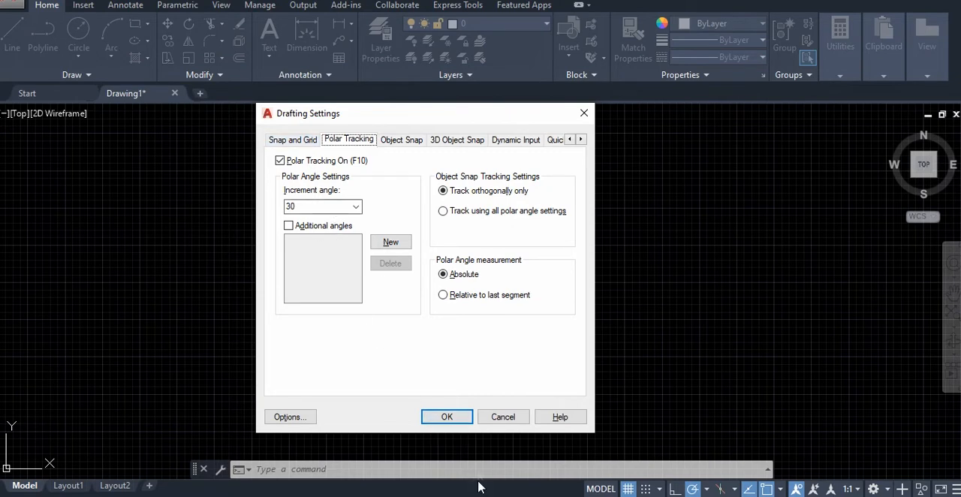
{"action": "left_click", "coordinate": [450, 418]}
Draw a single, nearly horizontal line across the middle of the drawing area and end the Line command
{"action": "left_click", "coordinate": [12, 34]}
{"action": "left_click", "coordinate": [374, 242]}
{"action": "left_click", "coordinate": [617, 250]}
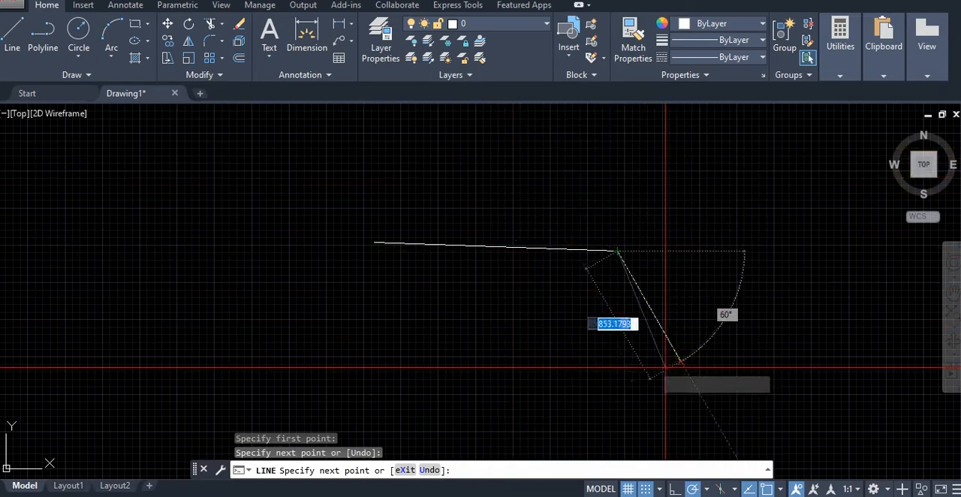
{"action": "key", "text": "Escape"}
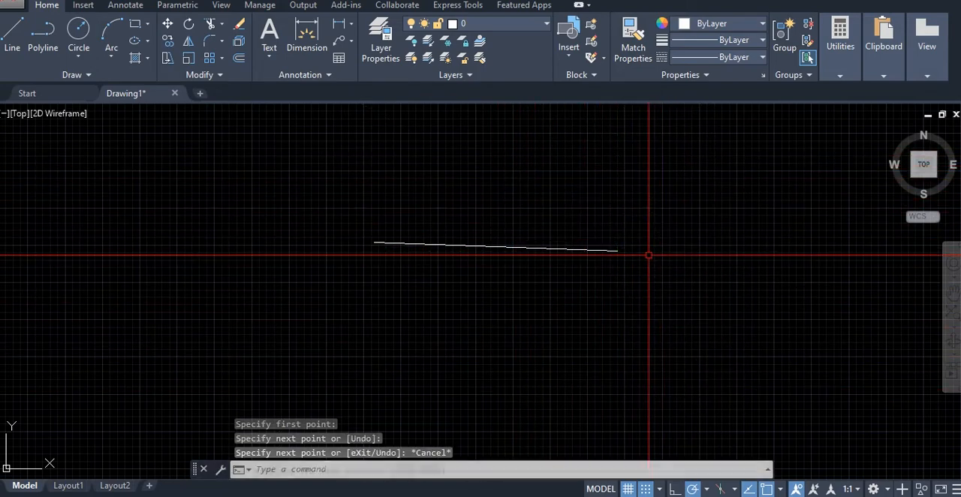
Reopen the drafting settings, try a polar tracking increment angle of 90, and set it back to 30
{"action": "type", "text": "ds"}
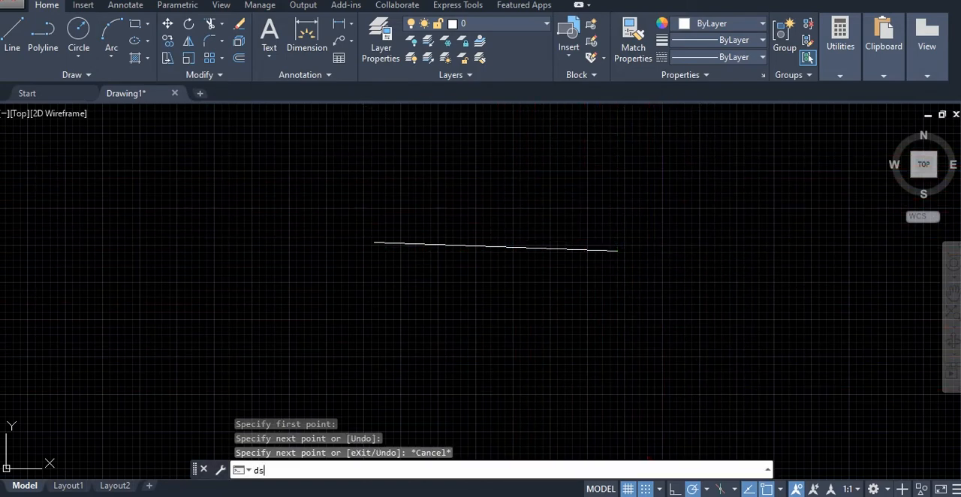
{"action": "key", "text": "Return"}
{"action": "left_click", "coordinate": [356, 208]}
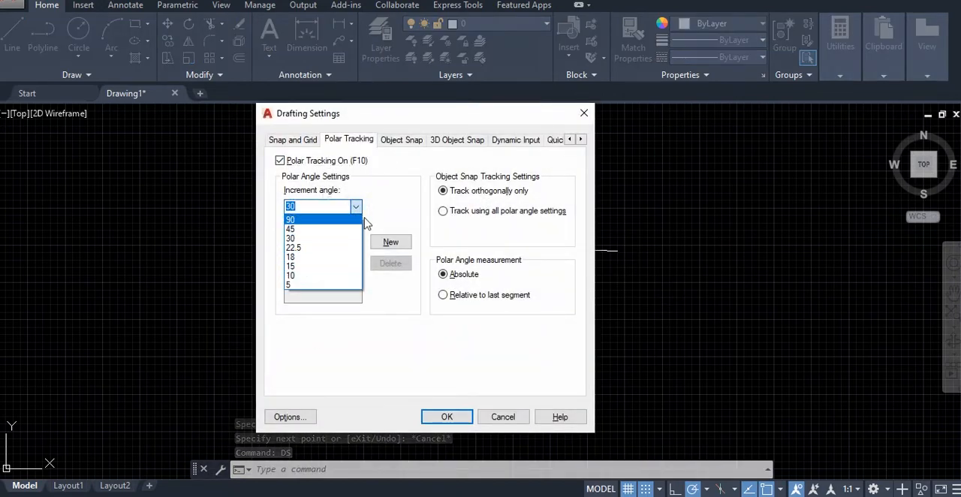
{"action": "left_click", "coordinate": [385, 186]}
{"action": "left_click", "coordinate": [356, 207]}
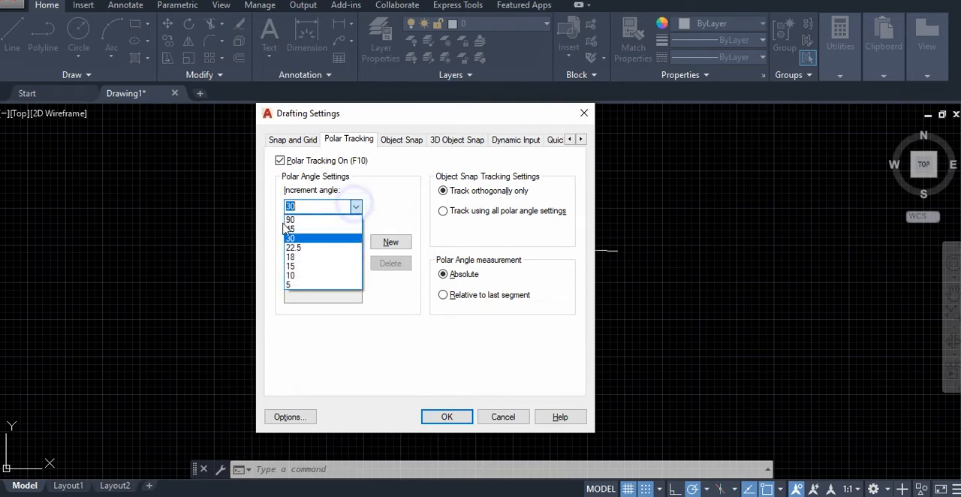
{"action": "left_click", "coordinate": [295, 220]}
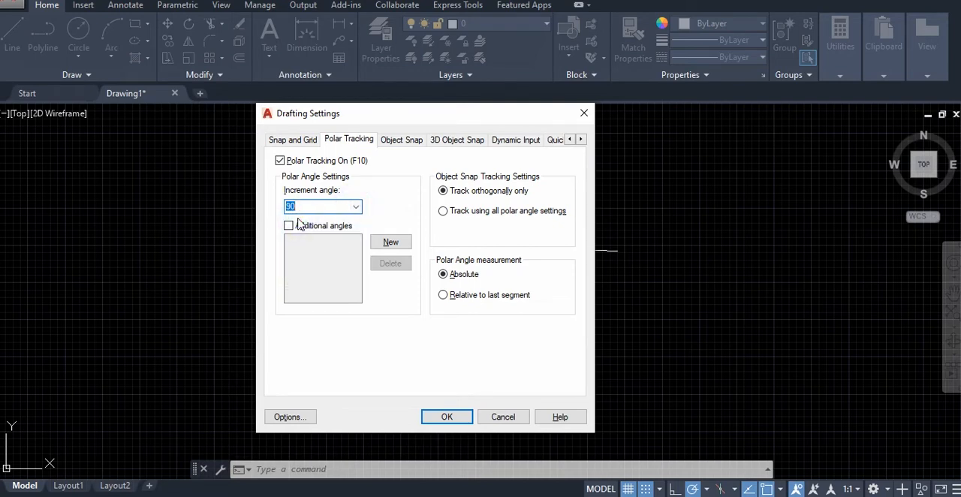
{"action": "left_click", "coordinate": [355, 206]}
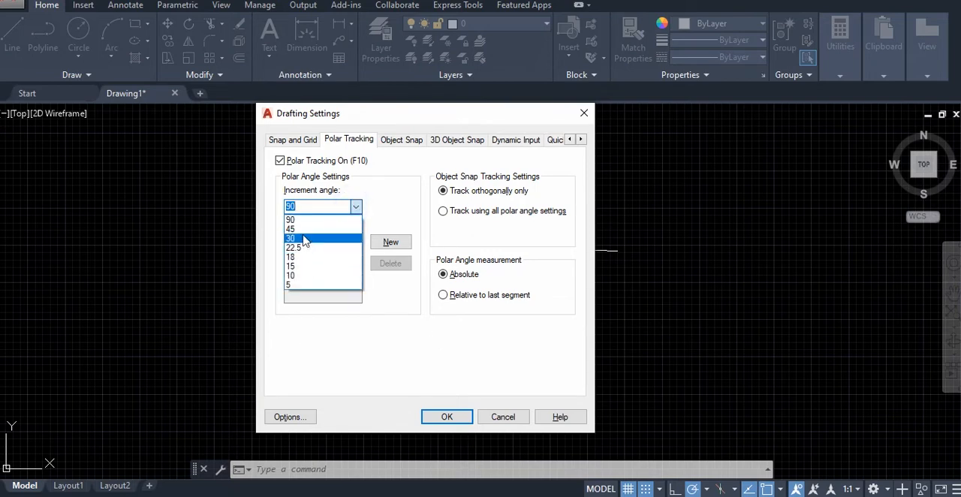
{"action": "left_click", "coordinate": [303, 235]}
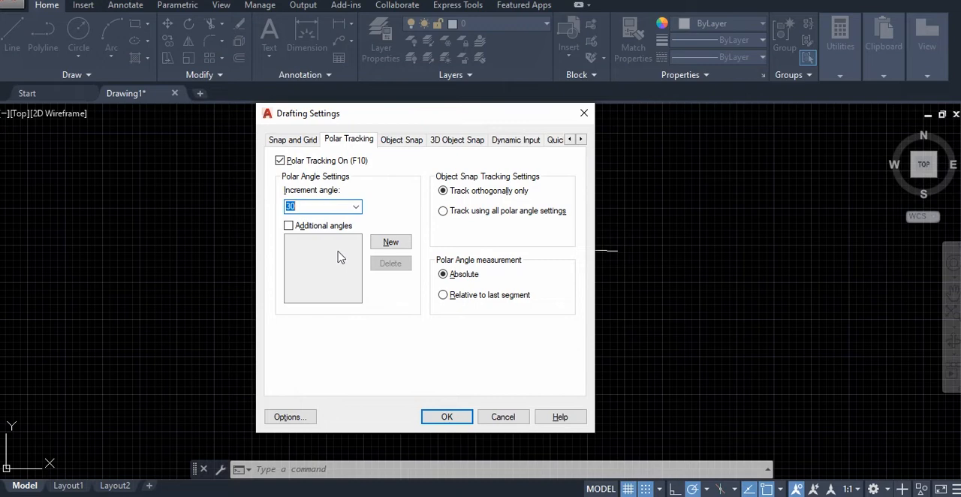
Toggle object snap off and on again, leaving it on, and select all object snap modes
{"action": "left_click", "coordinate": [403, 141]}
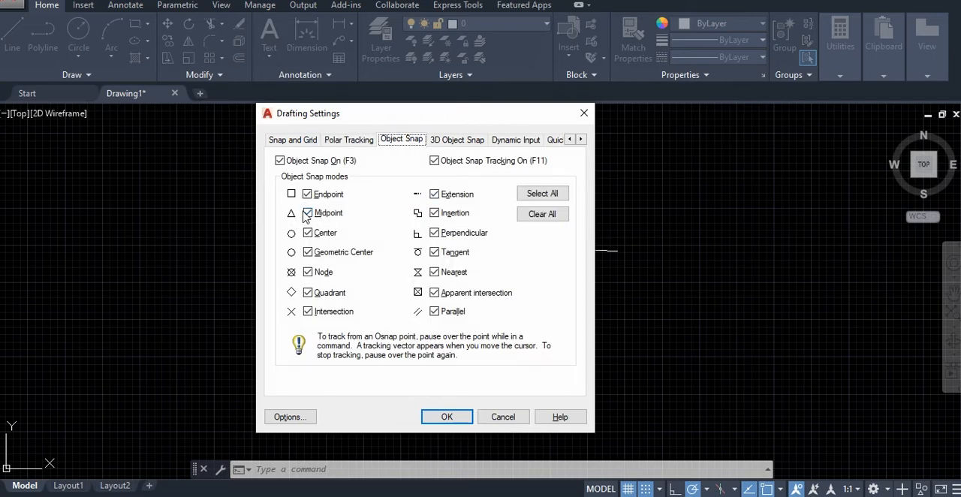
{"action": "left_click", "coordinate": [280, 160]}
{"action": "left_click", "coordinate": [280, 160]}
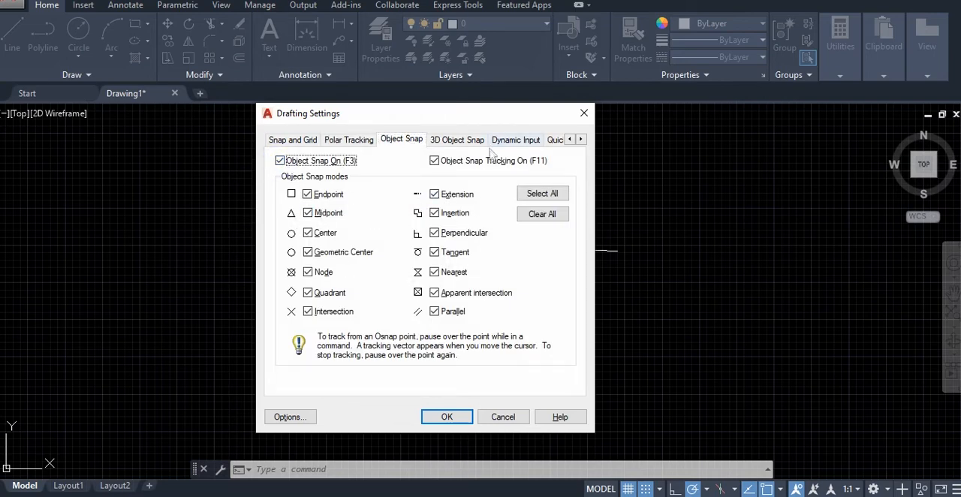
{"action": "left_click", "coordinate": [280, 160]}
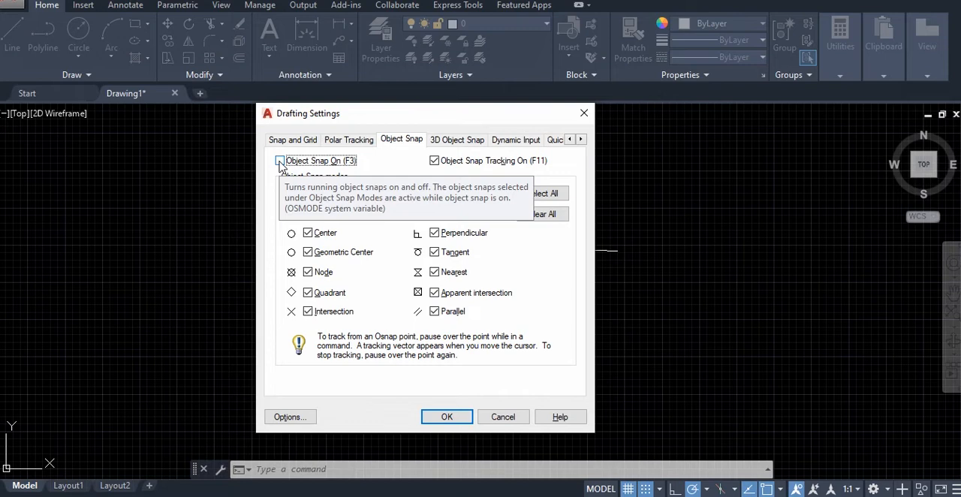
{"action": "left_click", "coordinate": [279, 160]}
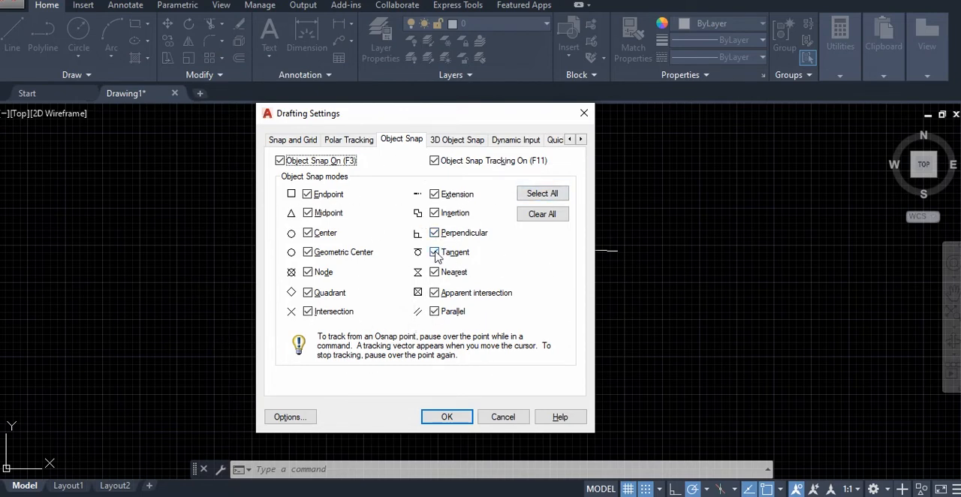
{"action": "left_click", "coordinate": [542, 194]}
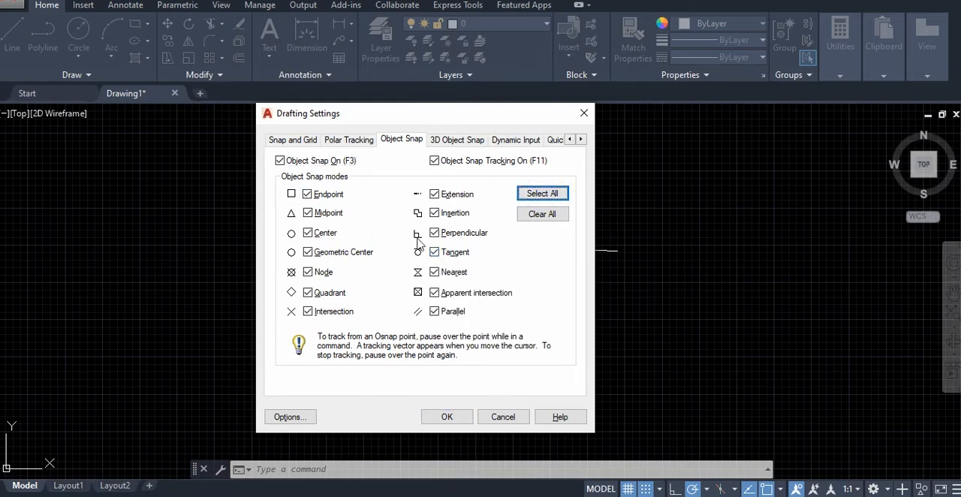
Examine the 3D object snap and dynamic input settings, and accept the drafting settings
{"action": "left_click", "coordinate": [455, 144]}
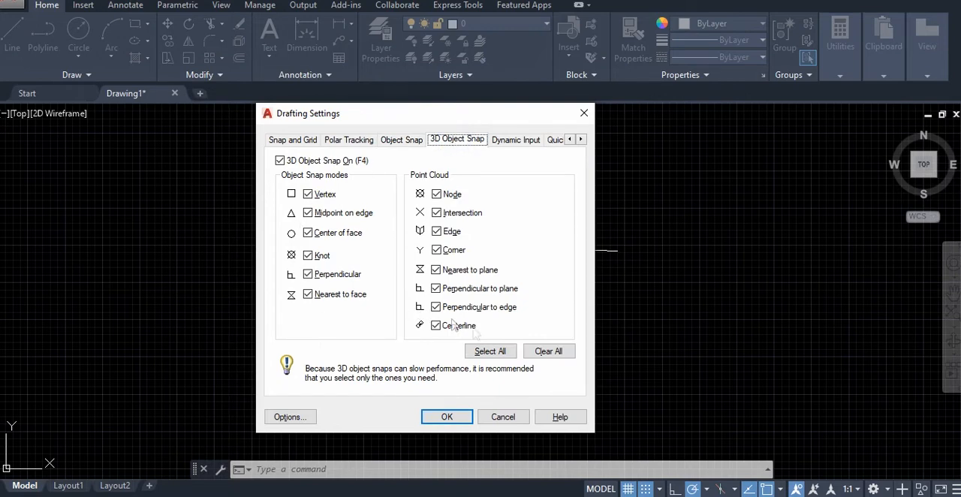
{"action": "left_click", "coordinate": [514, 141]}
{"action": "left_click", "coordinate": [442, 147]}
{"action": "left_click", "coordinate": [509, 142]}
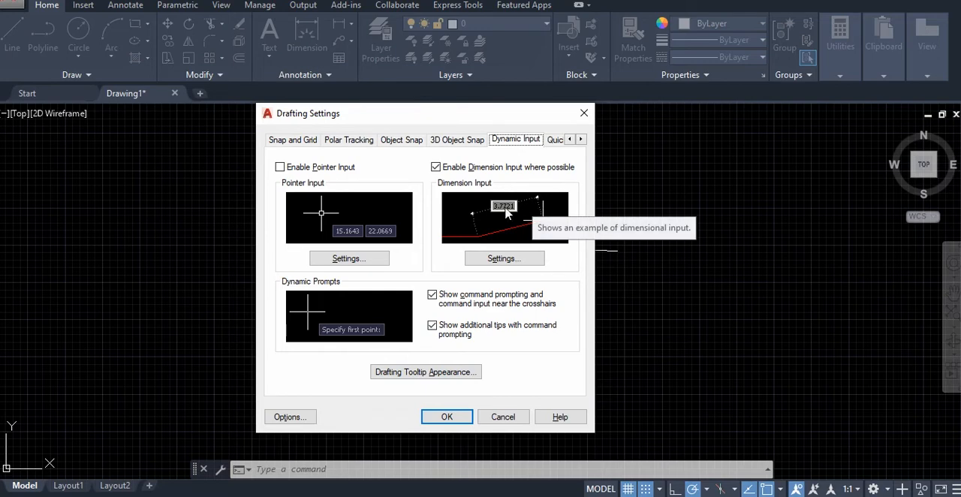
{"action": "left_click", "coordinate": [439, 419]}
Start a line from the existing line's right endpoint to check the dynamic dimension input, and cancel it
{"action": "left_click", "coordinate": [12, 34]}
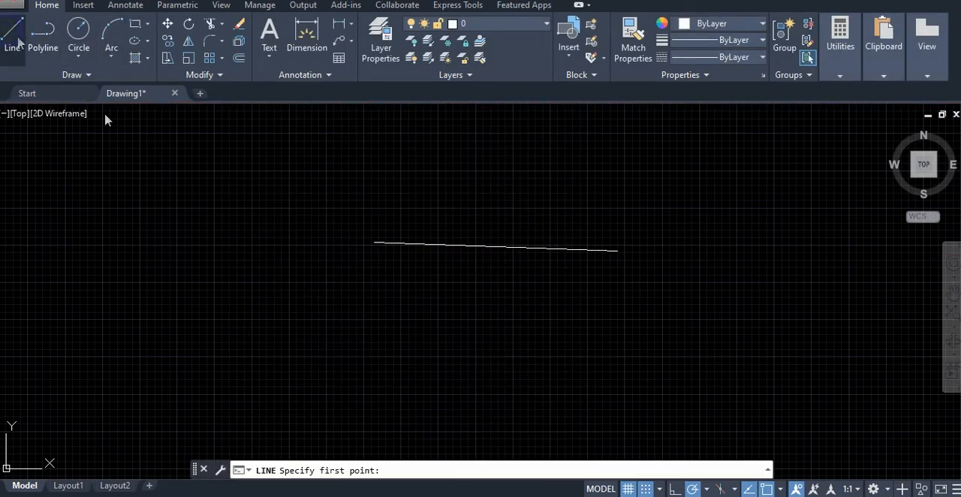
{"action": "left_click", "coordinate": [617, 251]}
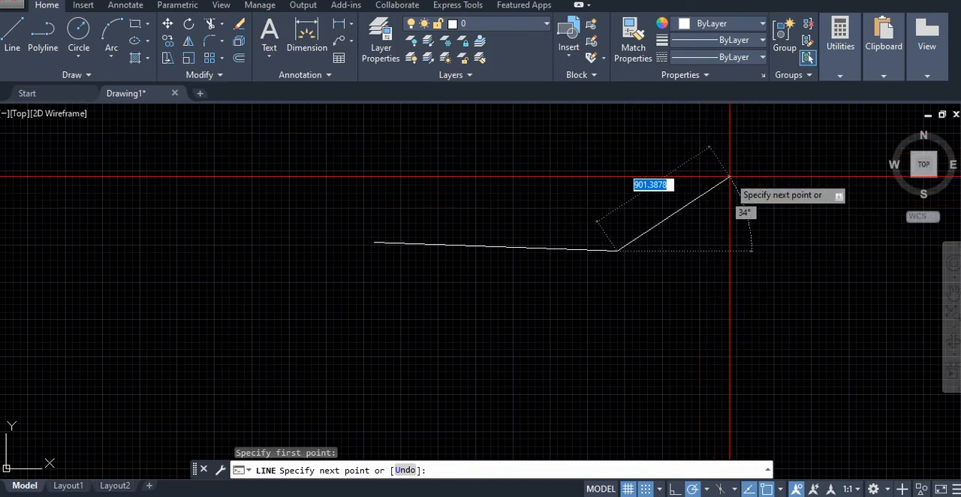
{"action": "key", "text": "Escape"}
Disable dimension input where possible in the drafting settings, and start a test line from the existing line's right endpoint
{"action": "type", "text": "ds"}
{"action": "key", "text": "Return"}
{"action": "left_click", "coordinate": [435, 167]}
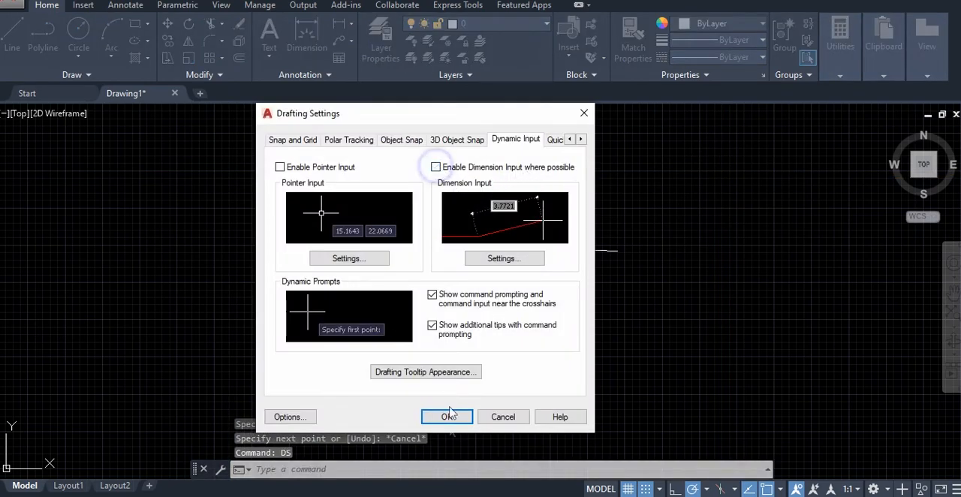
{"action": "left_click", "coordinate": [447, 416]}
{"action": "left_click", "coordinate": [12, 30]}
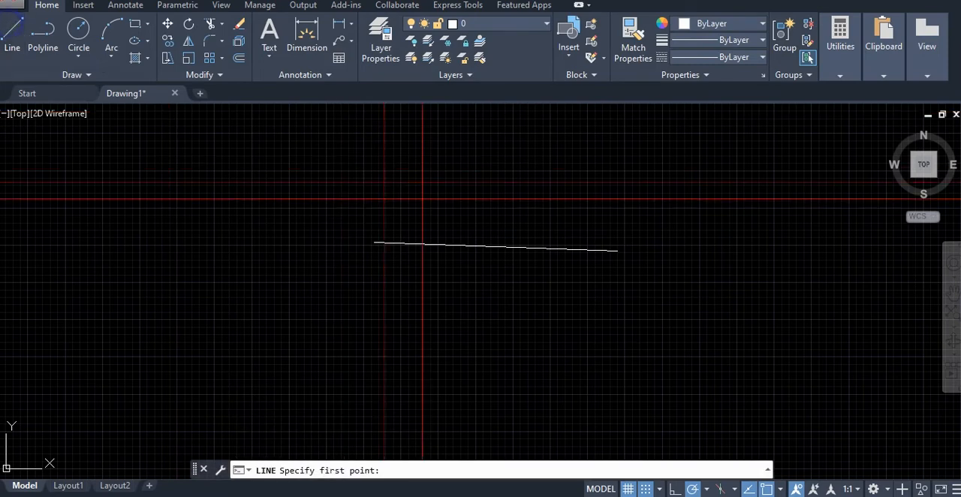
{"action": "left_click", "coordinate": [618, 250]}
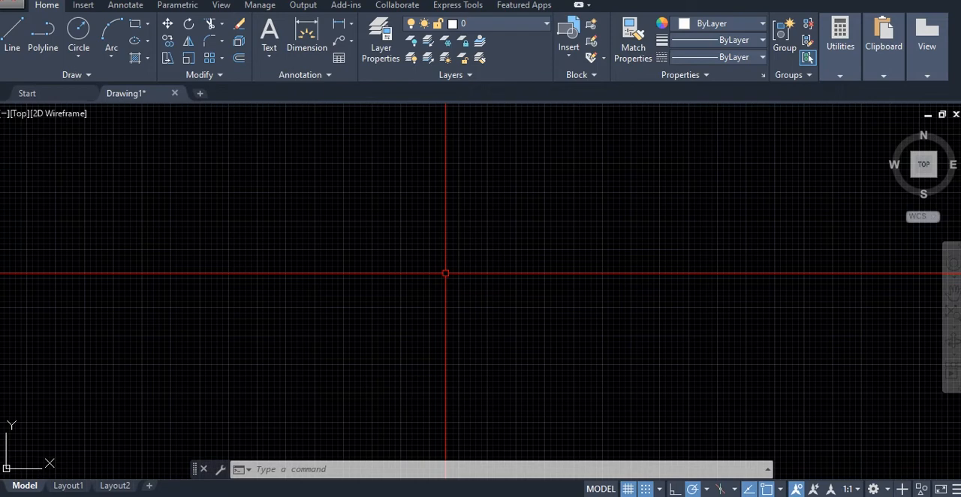
Set the drawing units' length precision to 0 in decimal format, keeping millimetres as the insertion scale, and accept
{"action": "type", "text": "unit"}
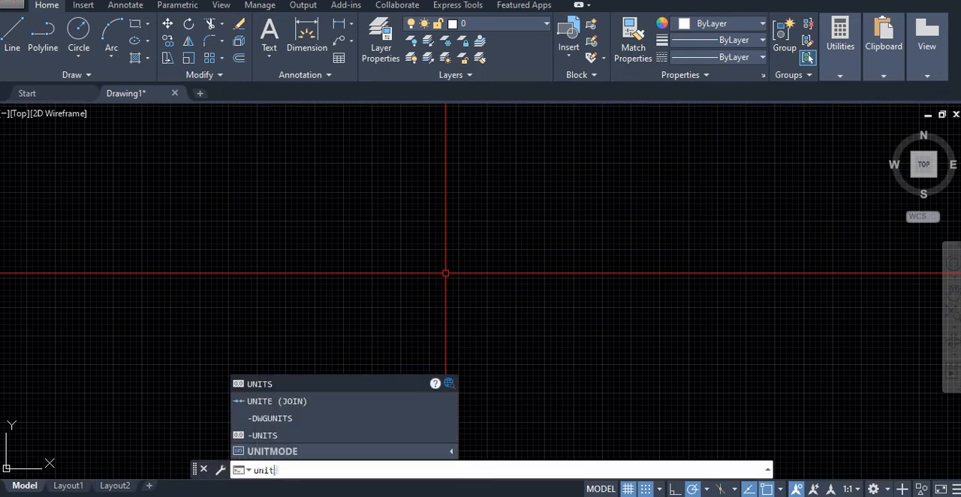
{"action": "key", "text": "Return"}
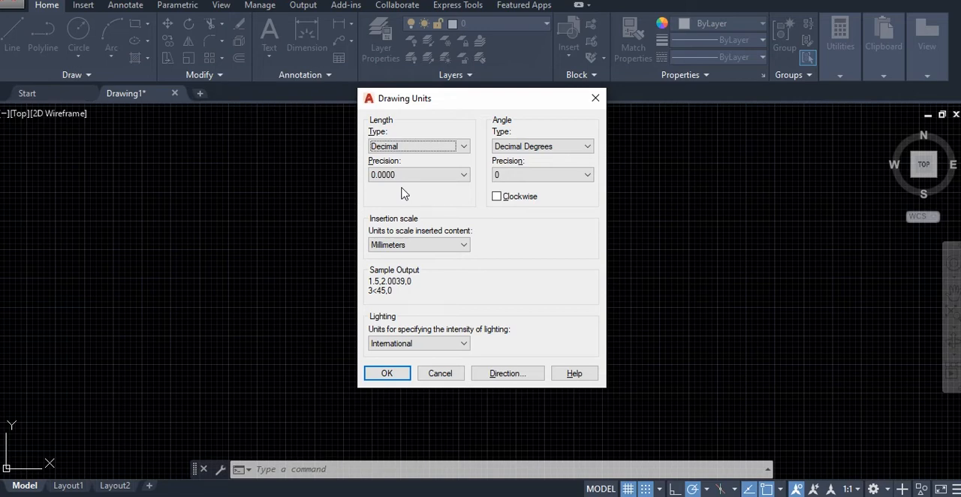
{"action": "left_click", "coordinate": [447, 175]}
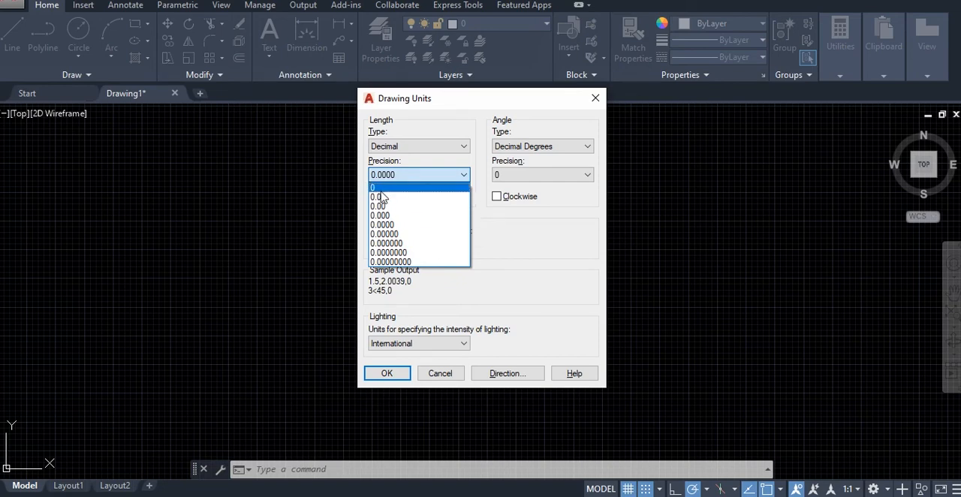
{"action": "left_click", "coordinate": [381, 191]}
{"action": "left_click", "coordinate": [465, 177]}
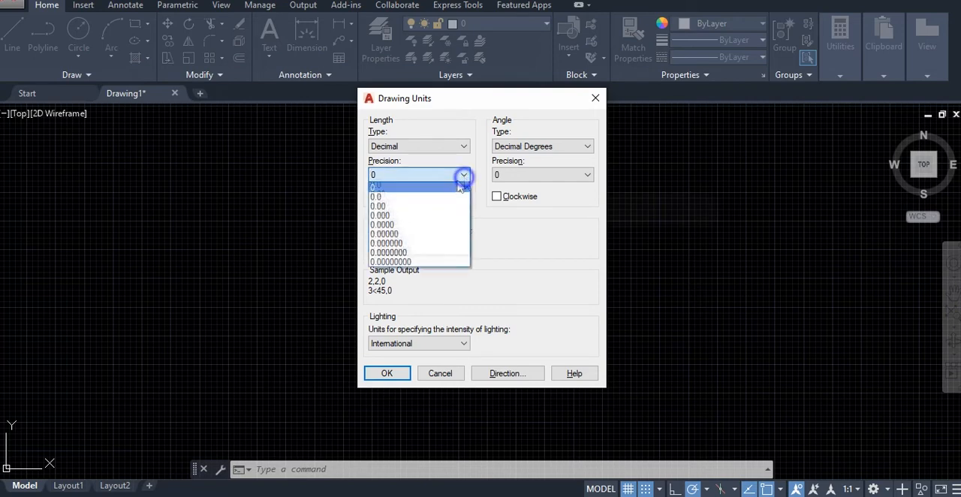
{"action": "left_click", "coordinate": [403, 188]}
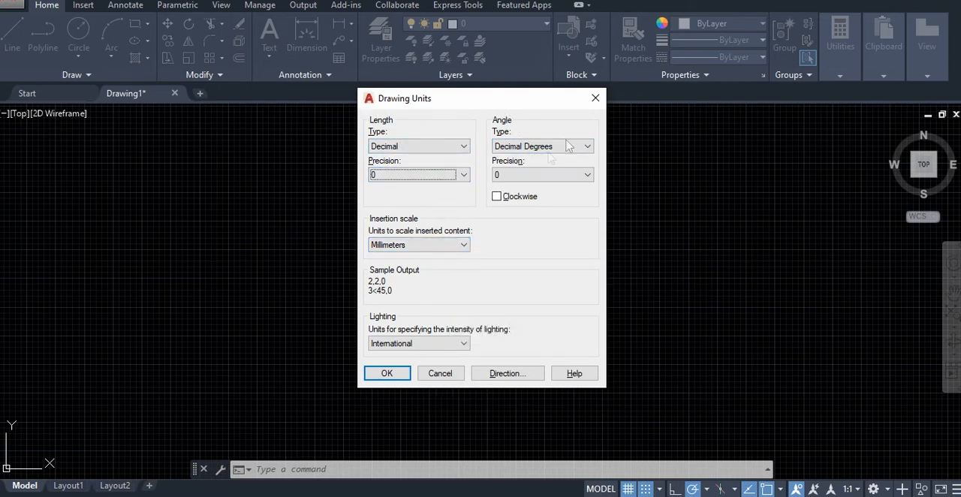
{"action": "left_click", "coordinate": [388, 373]}
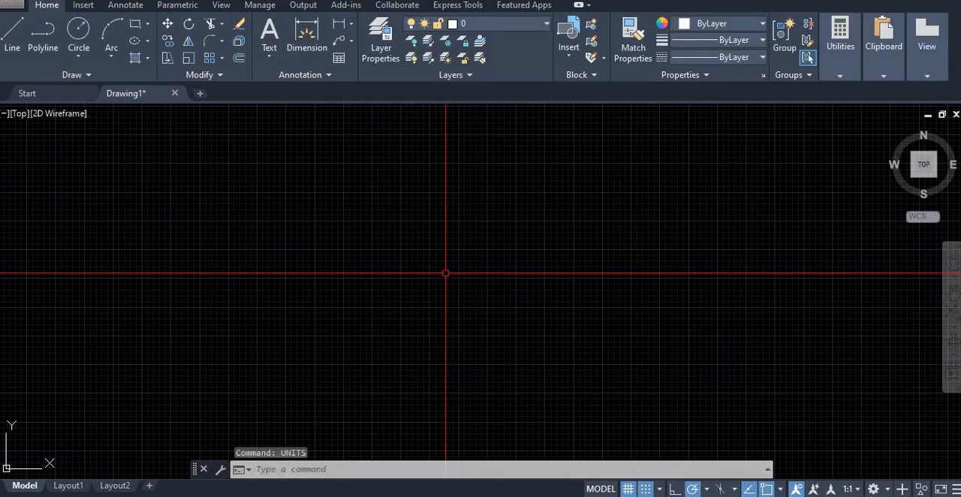
Draw a horizontal test line 100 mm long
{"action": "left_click", "coordinate": [21, 34]}
{"action": "left_click", "coordinate": [378, 364]}
{"action": "type", "text": "100"}
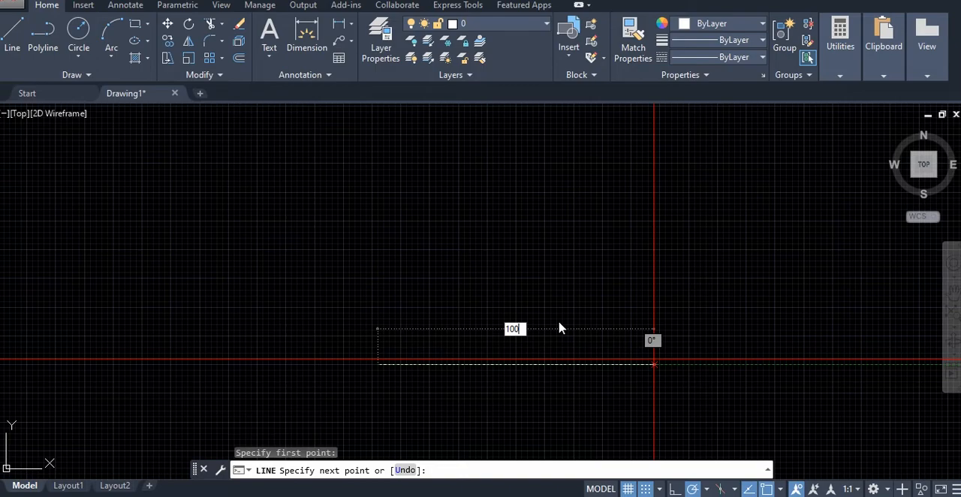
{"action": "key", "text": "Return"}
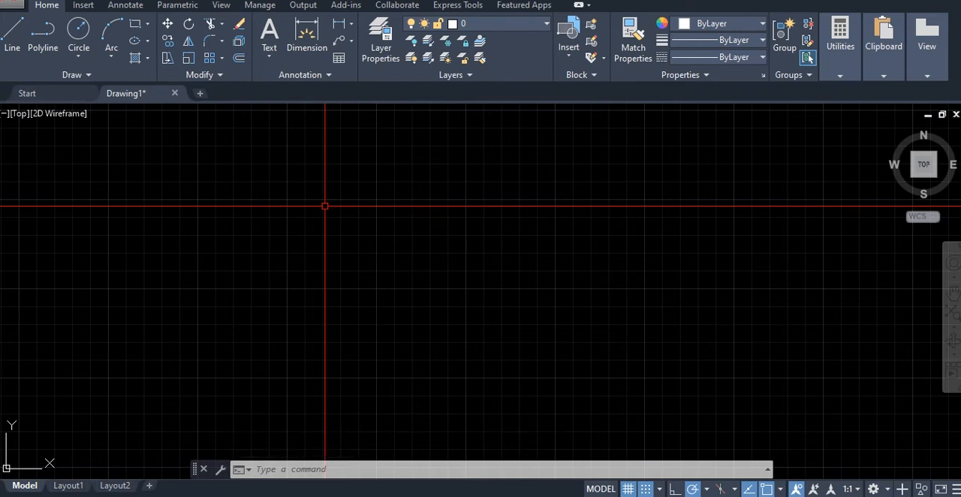
Draw a wide, low rectangle from its upper-left corner, setting the opposite corner at a distance of 100 mm
{"action": "left_click", "coordinate": [134, 28]}
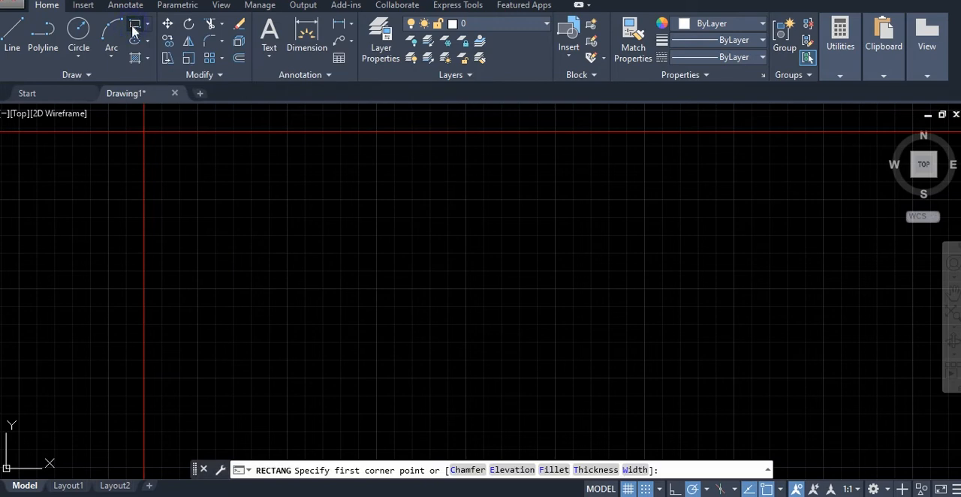
{"action": "left_click", "coordinate": [135, 28]}
{"action": "left_click", "coordinate": [294, 186]}
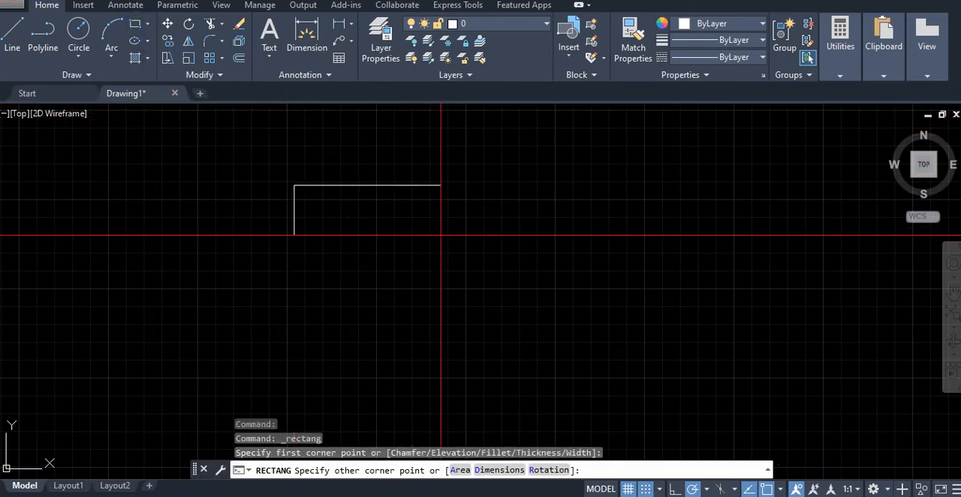
{"action": "type", "text": "100"}
{"action": "key", "text": "Return"}
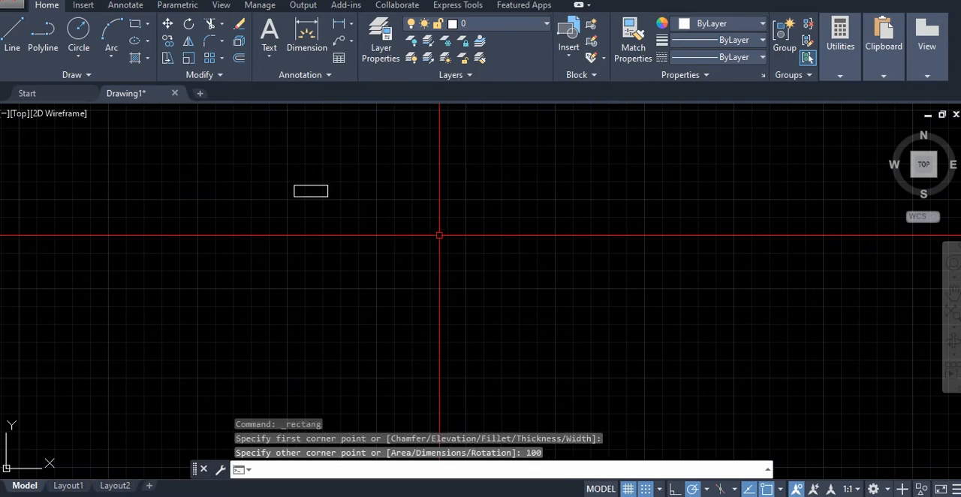
Dimension the upper edge of the small rectangle, placing the dimension line just above it
{"action": "scroll", "coordinate": [300, 180], "scroll_direction": "down", "scroll_amount": 1}
{"action": "scroll", "coordinate": [311, 172], "scroll_direction": "up", "scroll_amount": 10}
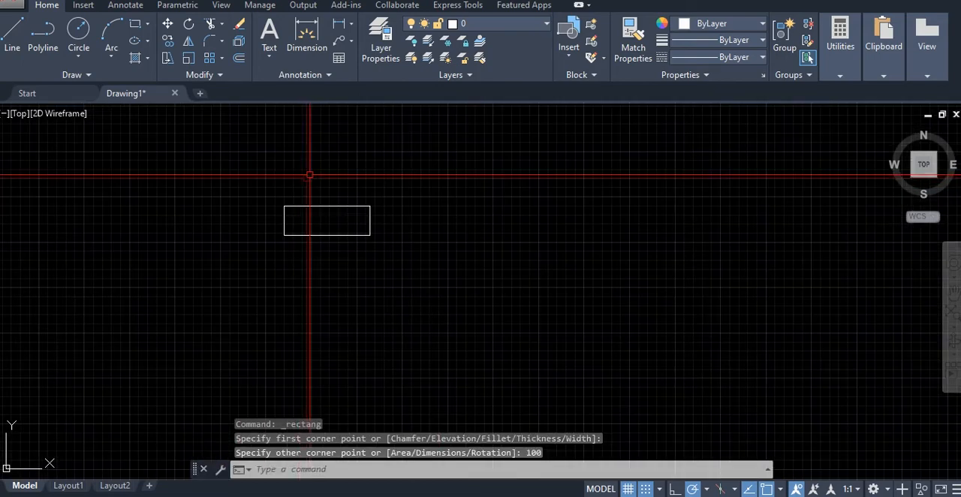
{"action": "scroll", "coordinate": [354, 193], "scroll_direction": "down", "scroll_amount": 2}
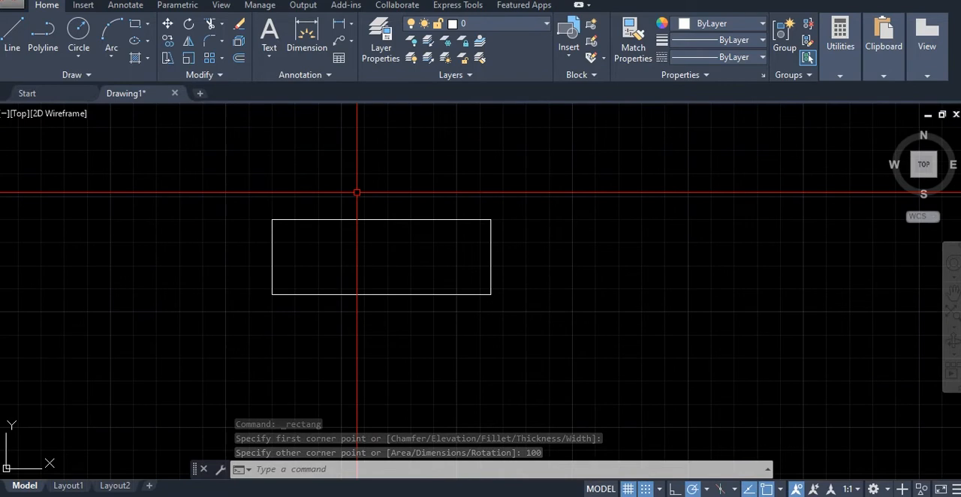
{"action": "left_click", "coordinate": [311, 65]}
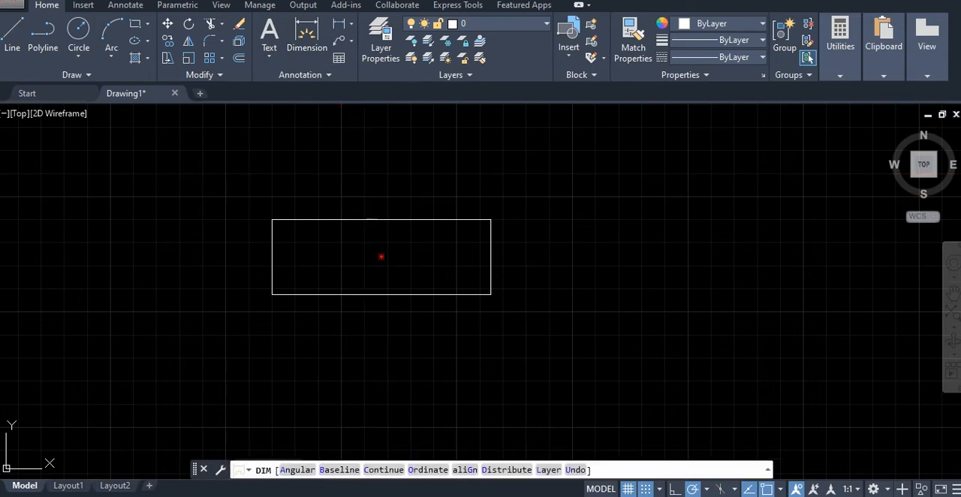
{"action": "left_click", "coordinate": [364, 220]}
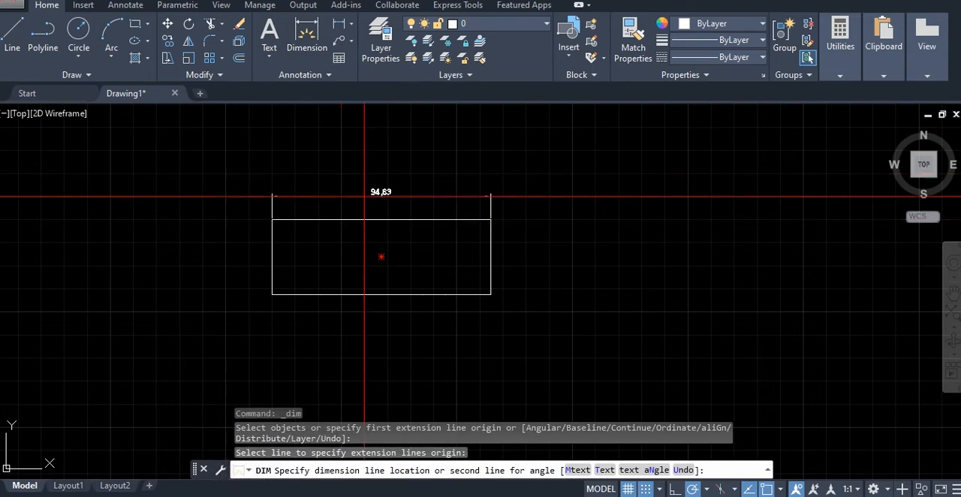
{"action": "left_click", "coordinate": [371, 196]}
{"action": "scroll", "coordinate": [204, 214], "scroll_direction": "up", "scroll_amount": 1}
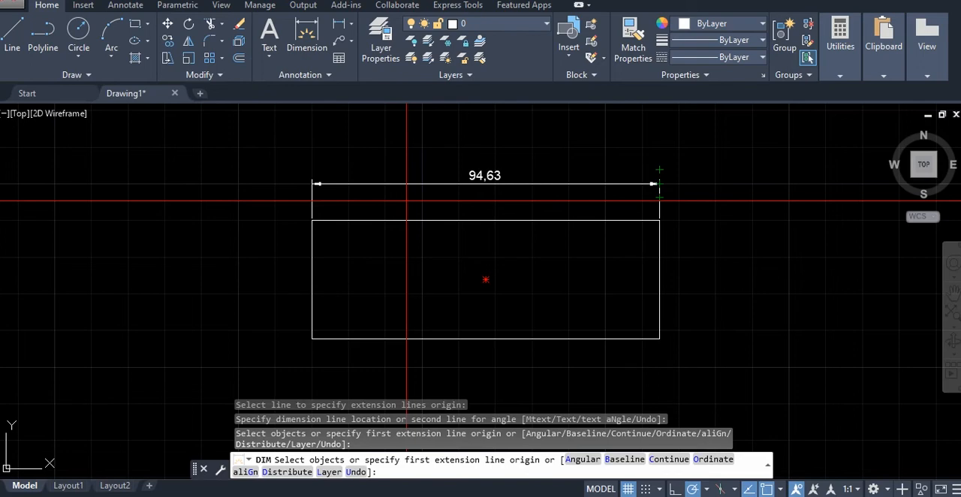
Draw a larger rectangle to the right of the dimensioned one, setting its opposite corner at a distance of 1000 mm
{"action": "scroll", "coordinate": [495, 204], "scroll_direction": "down", "scroll_amount": 4}
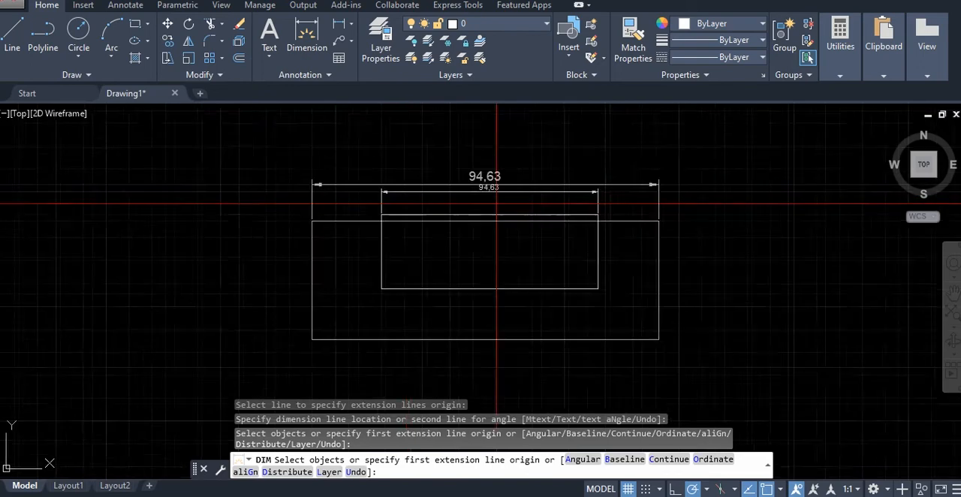
{"action": "mouse_move", "coordinate": [651, 187]}
{"action": "middle_mouse_down"}
{"action": "mouse_move", "coordinate": [617, 198]}
{"action": "mouse_move", "coordinate": [289, 180]}
{"action": "middle_mouse_up"}
{"action": "left_click", "coordinate": [135, 24]}
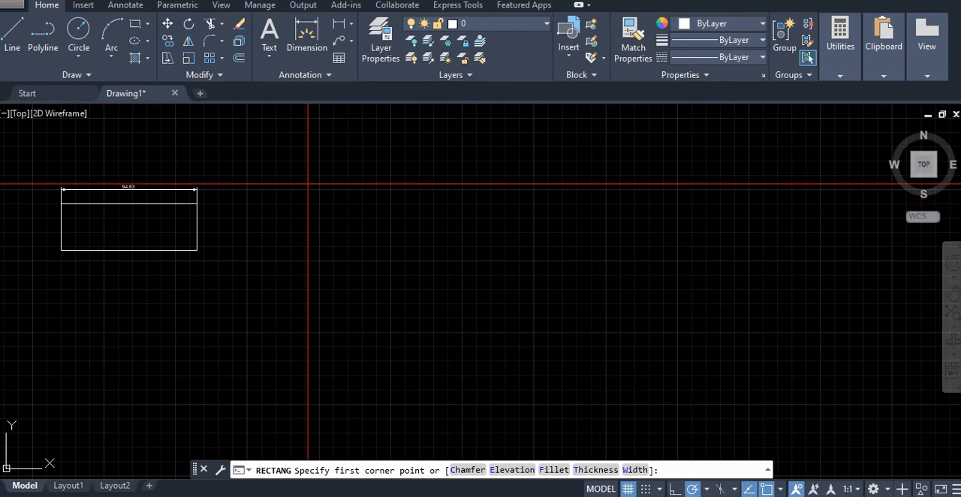
{"action": "left_click", "coordinate": [308, 172]}
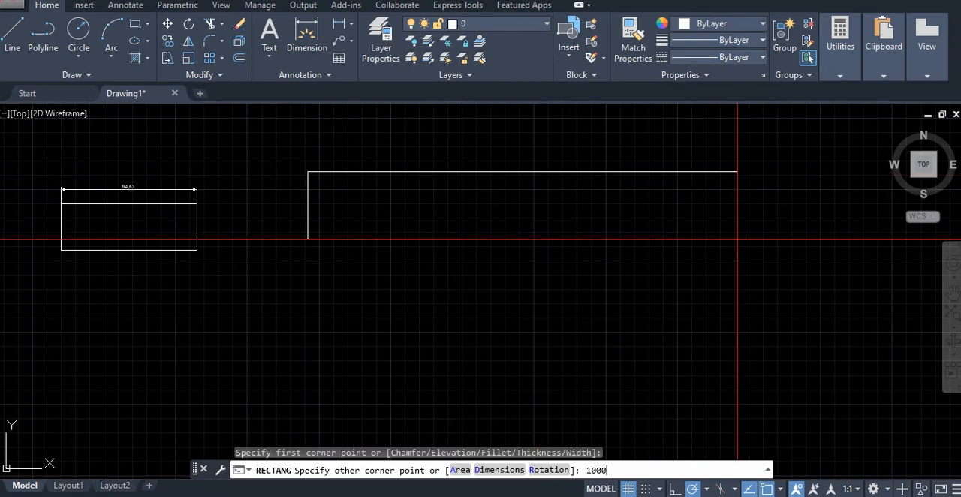
{"action": "key", "text": "Return"}
Dimension the upper edge of the large rectangle, placing the dimension line above it, and compare the text size on both rectangles
{"action": "scroll", "coordinate": [735, 240], "scroll_direction": "down", "scroll_amount": 3}
{"action": "scroll", "coordinate": [736, 241], "scroll_direction": "down", "scroll_amount": 4}
{"action": "middle_click_drag", "start_coordinate": [736, 241], "coordinate": [405, 200]}
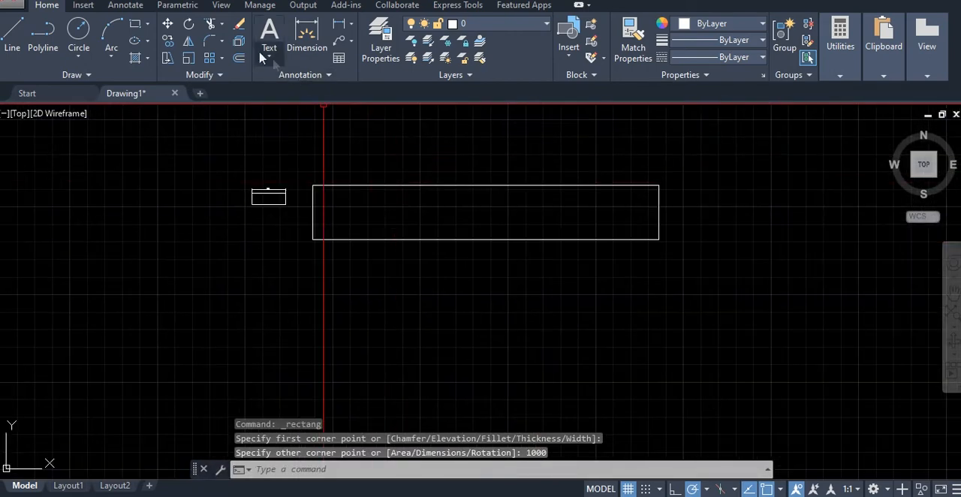
{"action": "left_click", "coordinate": [306, 38]}
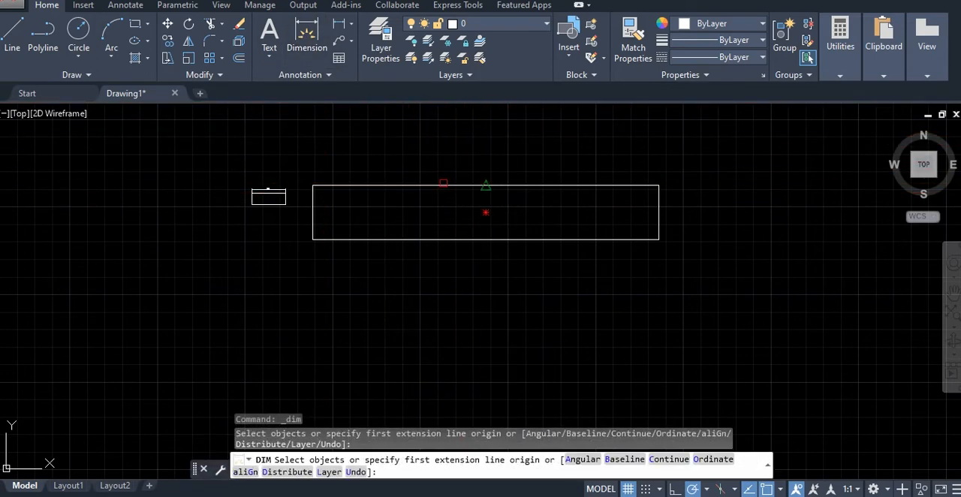
{"action": "left_click", "coordinate": [461, 186]}
{"action": "left_click", "coordinate": [450, 164]}
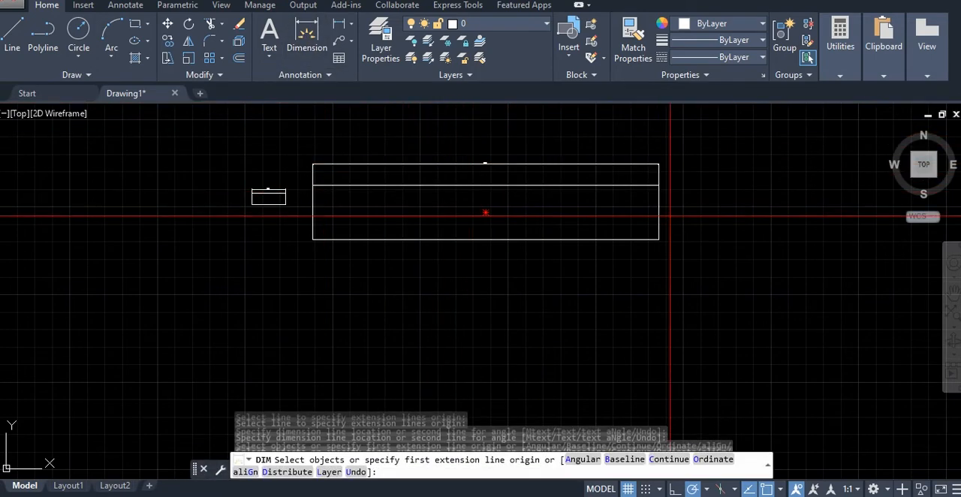
{"action": "scroll", "coordinate": [661, 215], "scroll_direction": "down", "scroll_amount": 2}
{"action": "scroll", "coordinate": [571, 195], "scroll_direction": "up", "scroll_amount": 2}
{"action": "scroll", "coordinate": [555, 177], "scroll_direction": "up", "scroll_amount": 2}
{"action": "scroll", "coordinate": [350, 172], "scroll_direction": "up", "scroll_amount": 2}
{"action": "scroll", "coordinate": [421, 190], "scroll_direction": "down", "scroll_amount": 2}
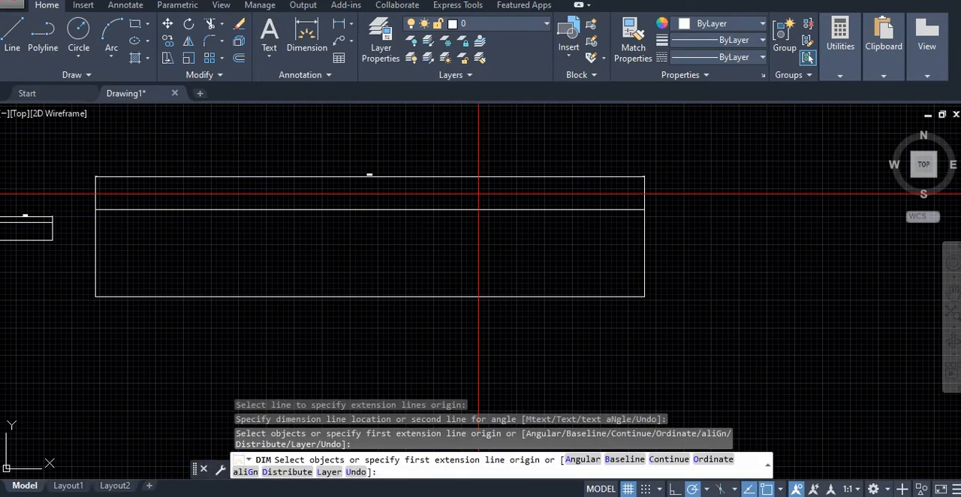
{"action": "key", "text": "Escape"}
Modify the ISO-25 dimension style so extension lines extend 5 beyond the dimension lines and are offset 5 from the origin
{"action": "type", "text": "ds"}
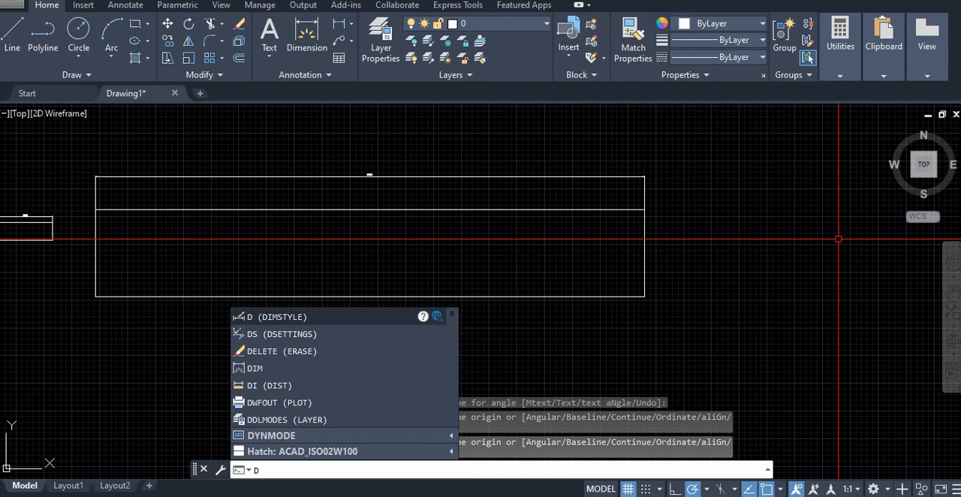
{"action": "key", "text": "Return"}
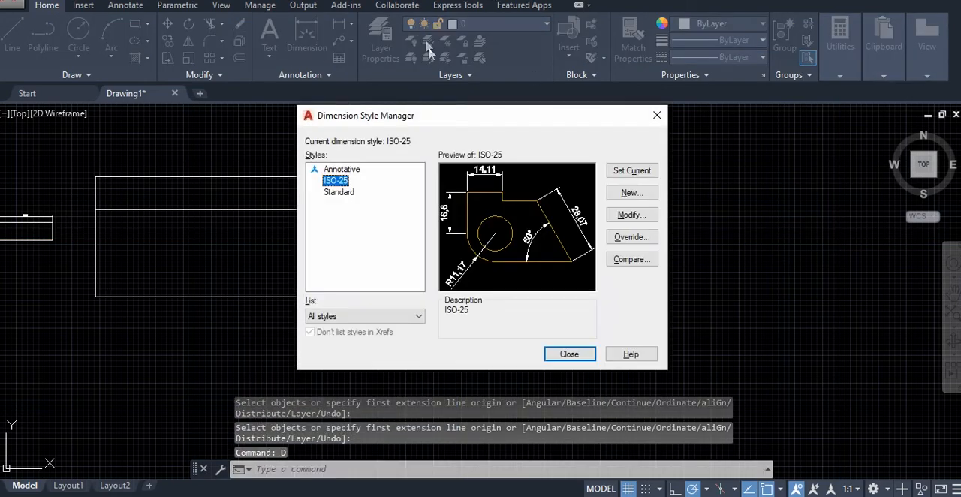
{"action": "left_click_drag", "start_coordinate": [414, 115], "coordinate": [570, 103]}
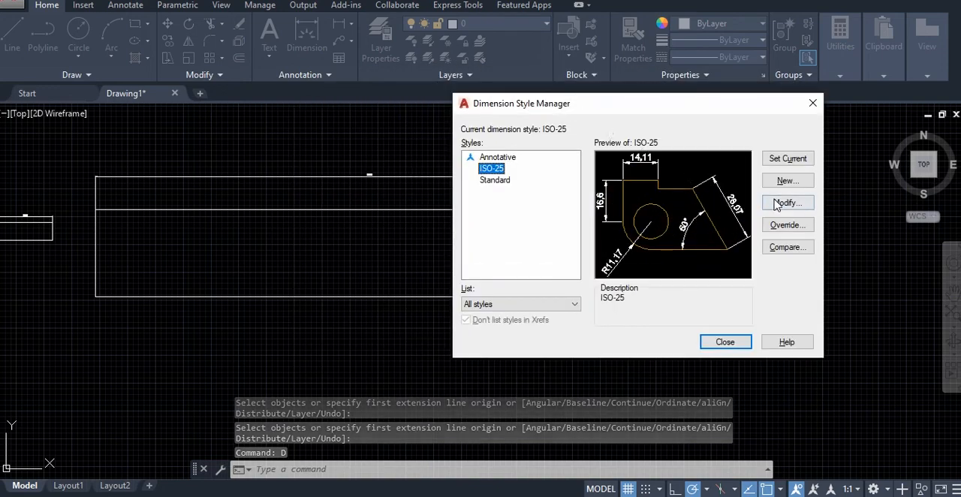
{"action": "left_click", "coordinate": [777, 204]}
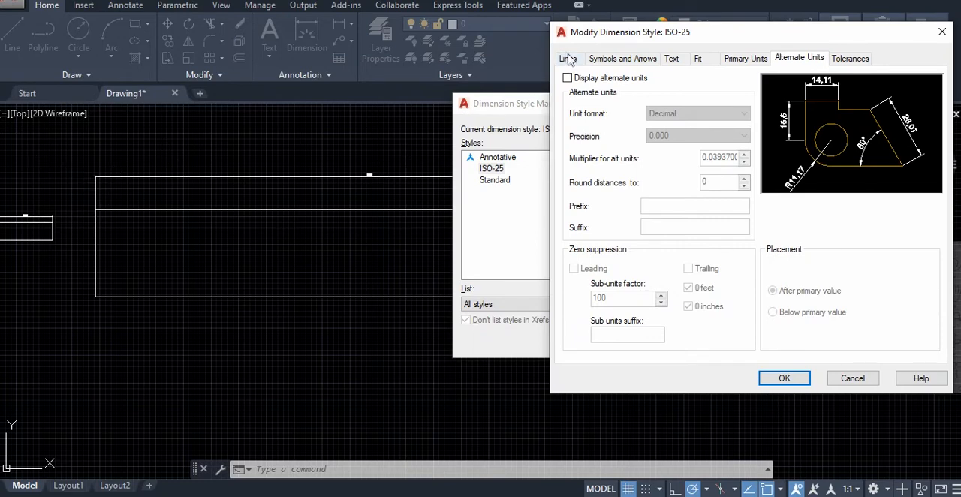
{"action": "left_click", "coordinate": [568, 59]}
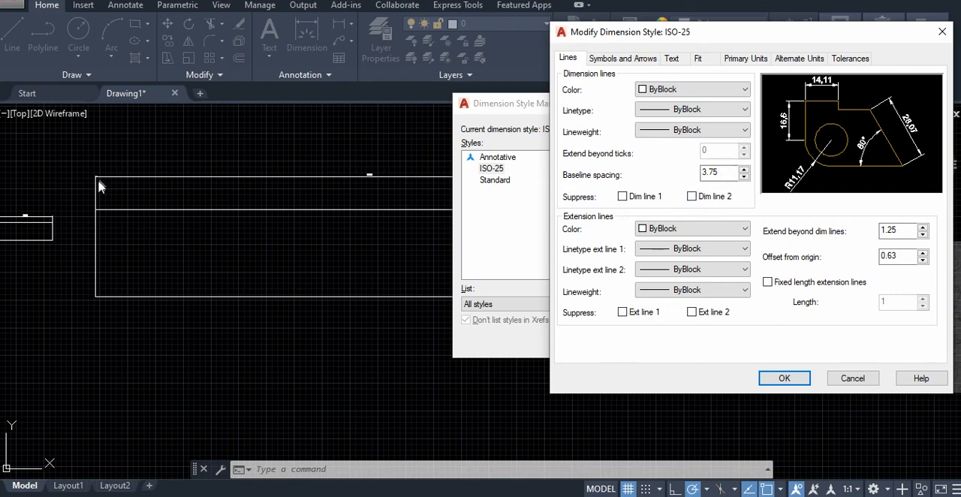
{"action": "double_click", "coordinate": [713, 172]}
{"action": "double_click", "coordinate": [906, 229]}
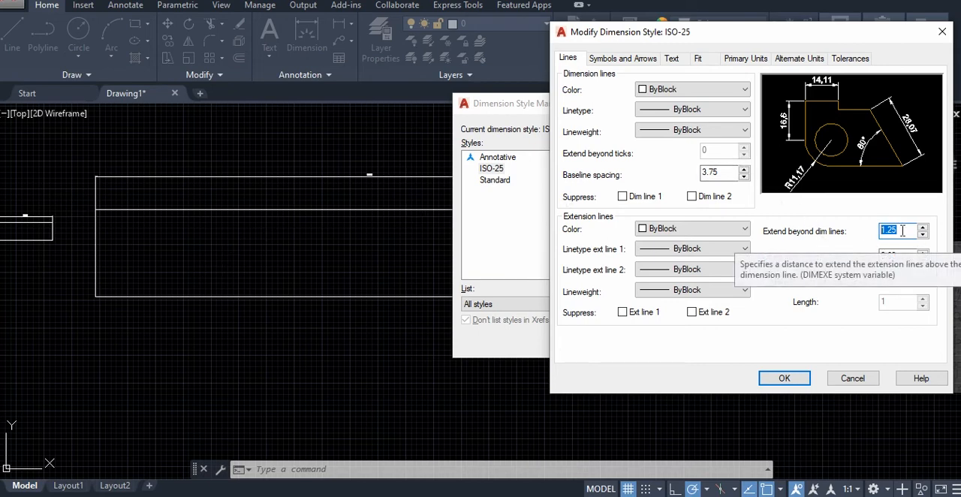
{"action": "type", "text": "5"}
{"action": "key", "text": "Tab"}
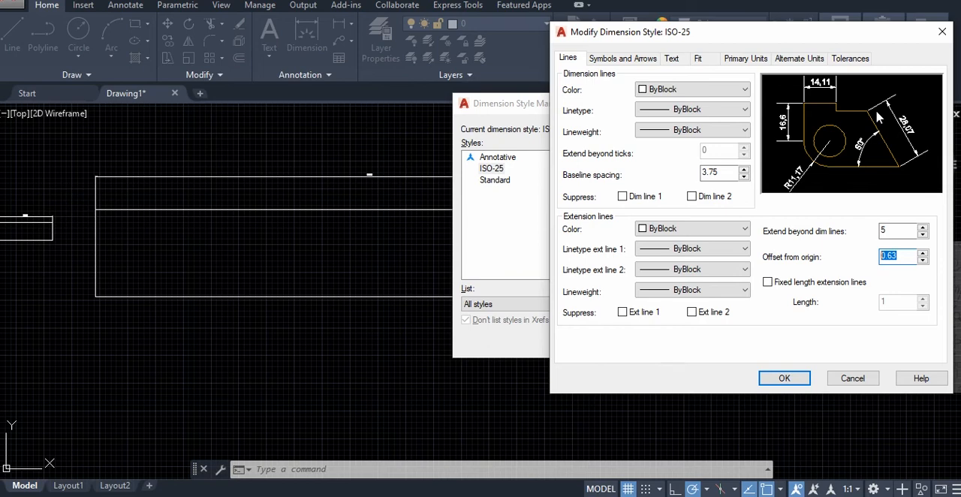
{"action": "type", "text": "5"}
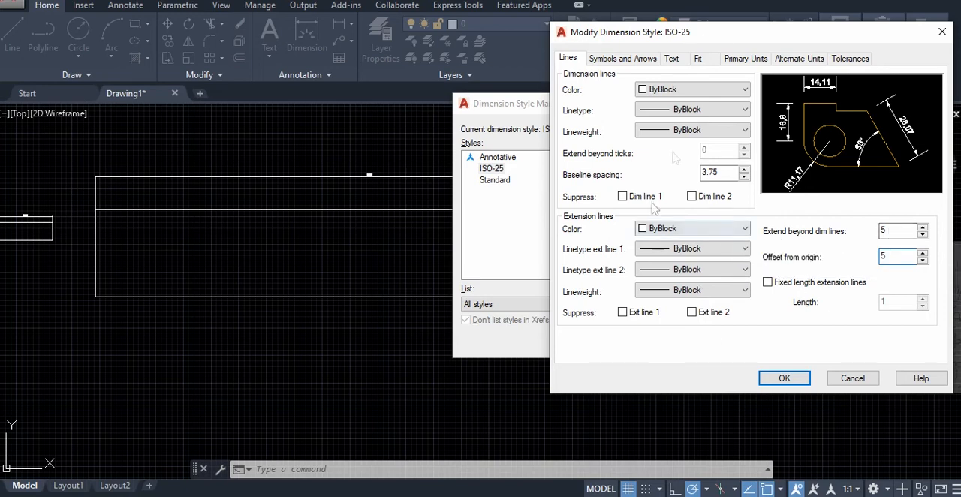
Set the arrow size of the ISO-25 dimension style to 10
{"action": "left_click", "coordinate": [617, 63]}
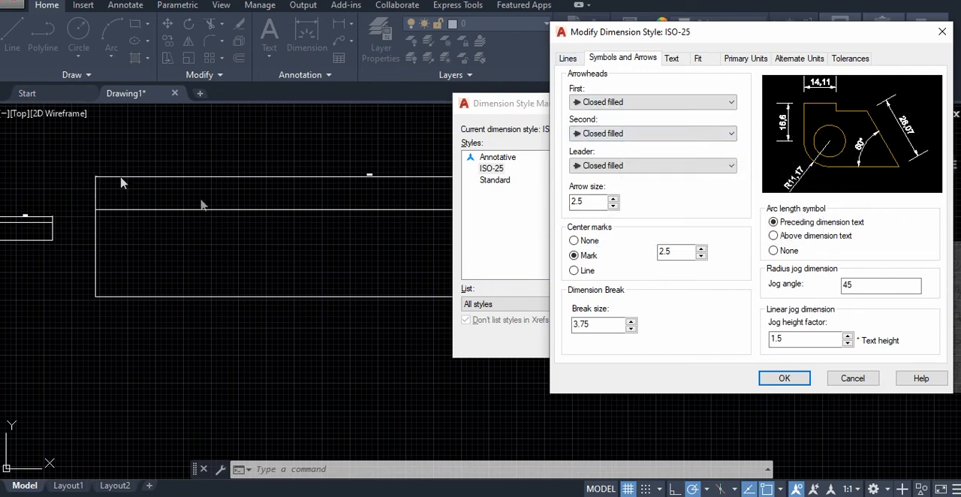
{"action": "left_click_drag", "start_coordinate": [595, 201], "coordinate": [543, 200]}
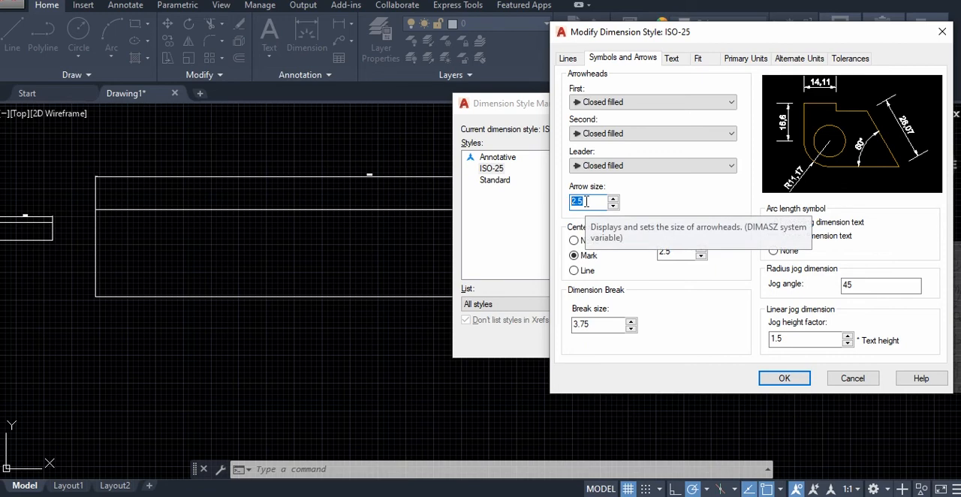
{"action": "type", "text": "10"}
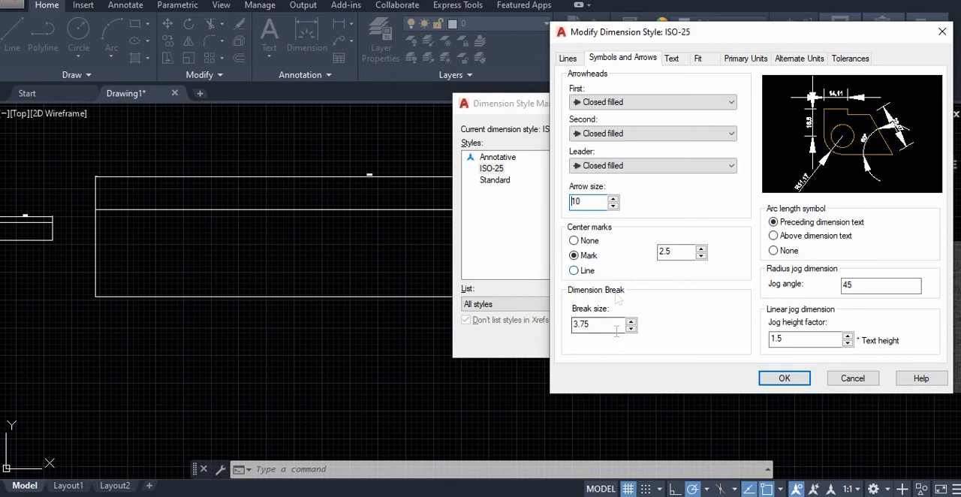
Set the text height of the ISO-25 dimension style to 10
{"action": "left_click", "coordinate": [672, 58]}
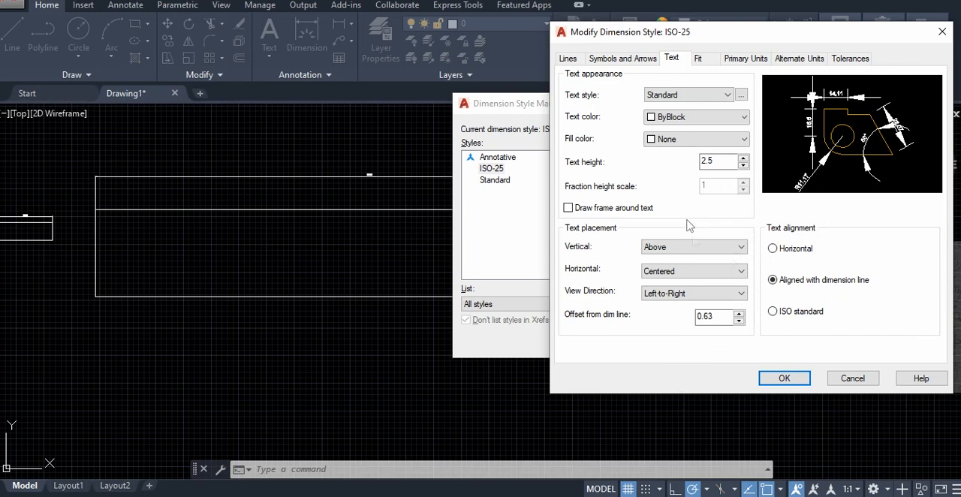
{"action": "double_click", "coordinate": [721, 160]}
{"action": "left_click", "coordinate": [622, 59]}
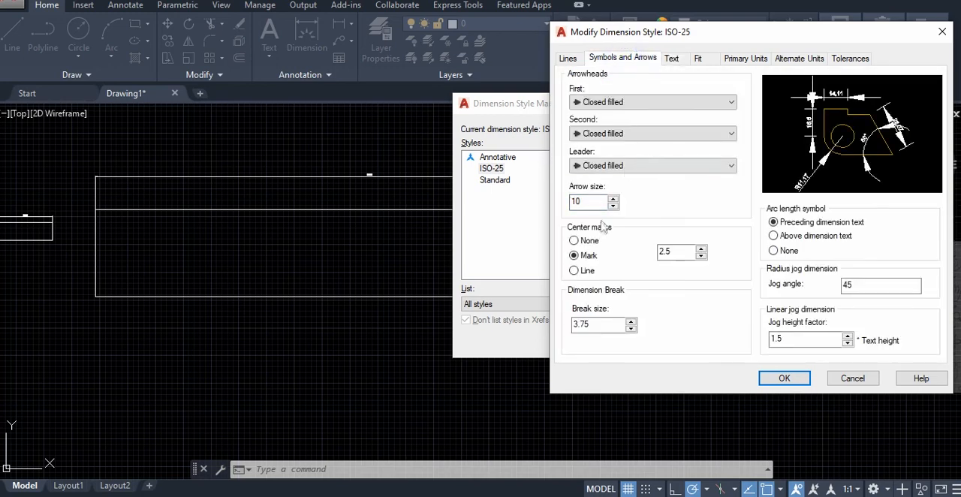
{"action": "left_click", "coordinate": [671, 59]}
{"action": "double_click", "coordinate": [722, 160]}
{"action": "type", "text": "10"}
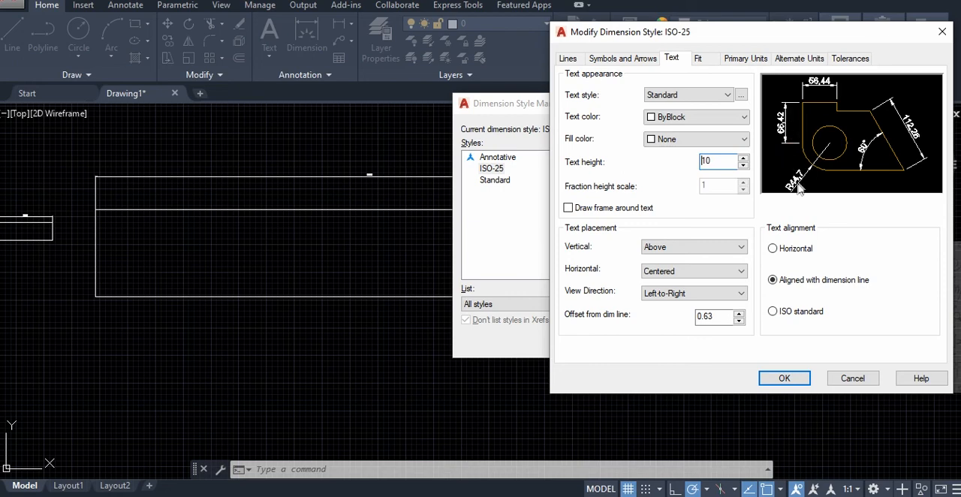
Try the horizontal and aligned dimension text alignments, and set the alignment to ISO standard
{"action": "left_click", "coordinate": [773, 247]}
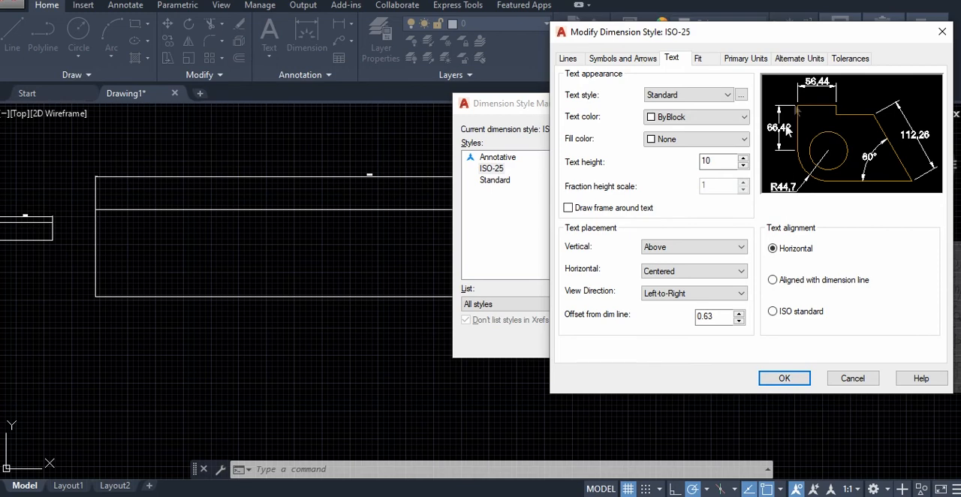
{"action": "left_click", "coordinate": [773, 279]}
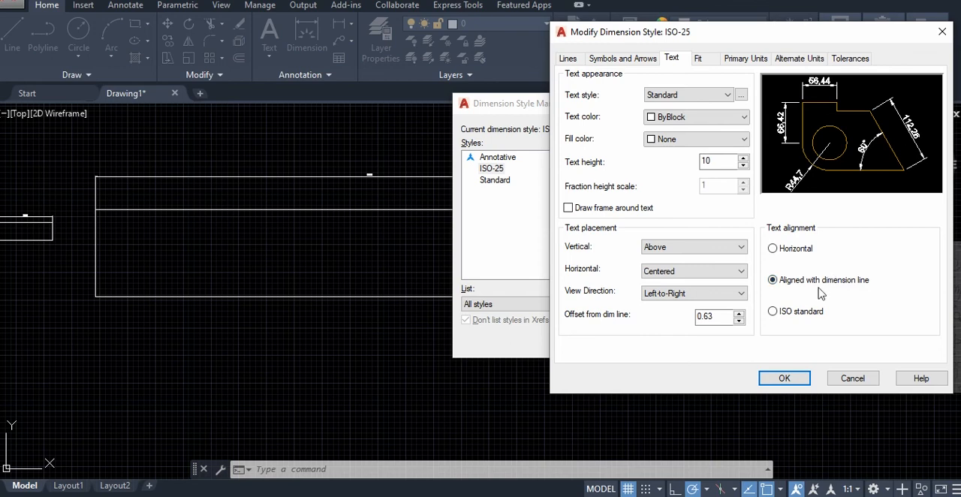
{"action": "left_click", "coordinate": [773, 312]}
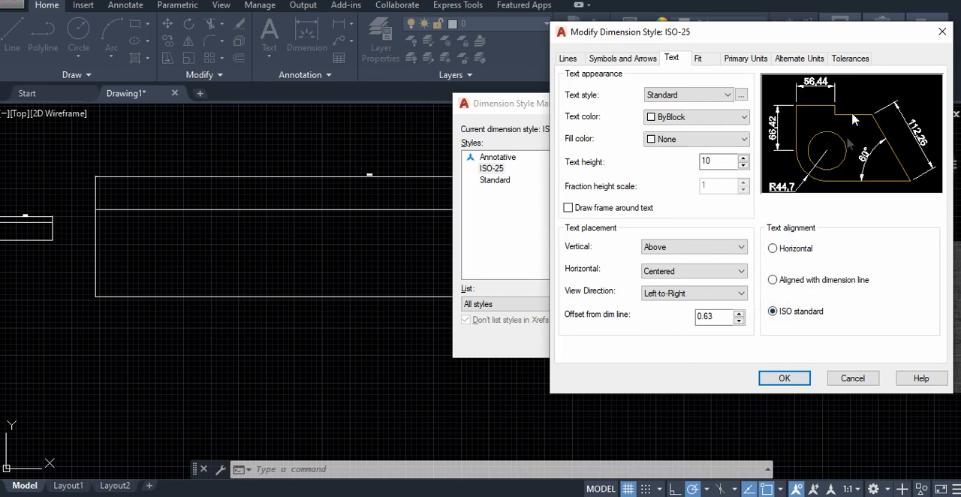
Set the linear dimension precision of the ISO-25 style's primary units to 0, without decimal places
{"action": "left_click", "coordinate": [697, 58]}
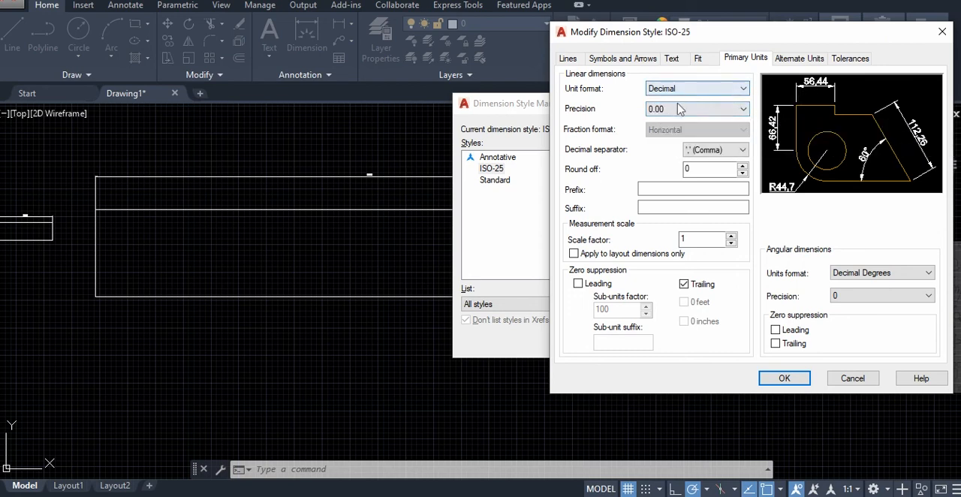
{"action": "left_click", "coordinate": [743, 111]}
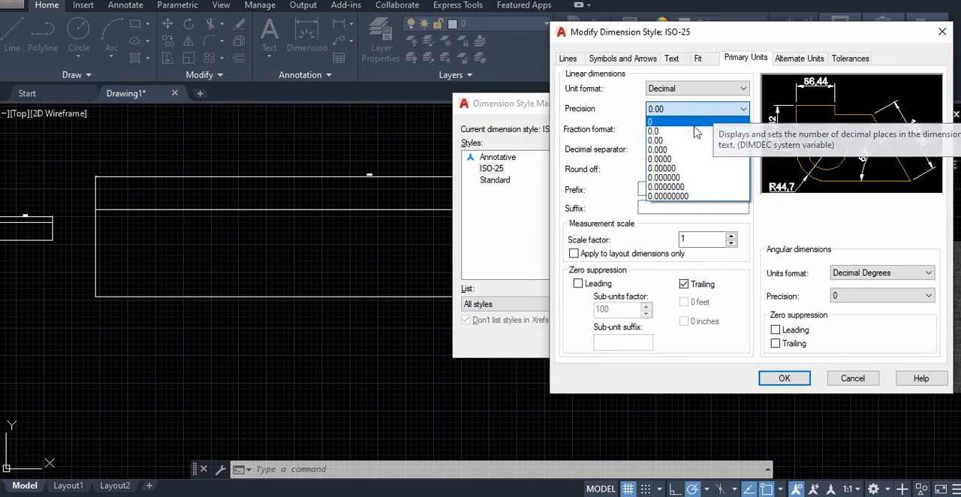
{"action": "left_click", "coordinate": [672, 112]}
{"action": "left_click", "coordinate": [670, 108]}
{"action": "left_click", "coordinate": [660, 124]}
{"action": "left_click", "coordinate": [661, 113]}
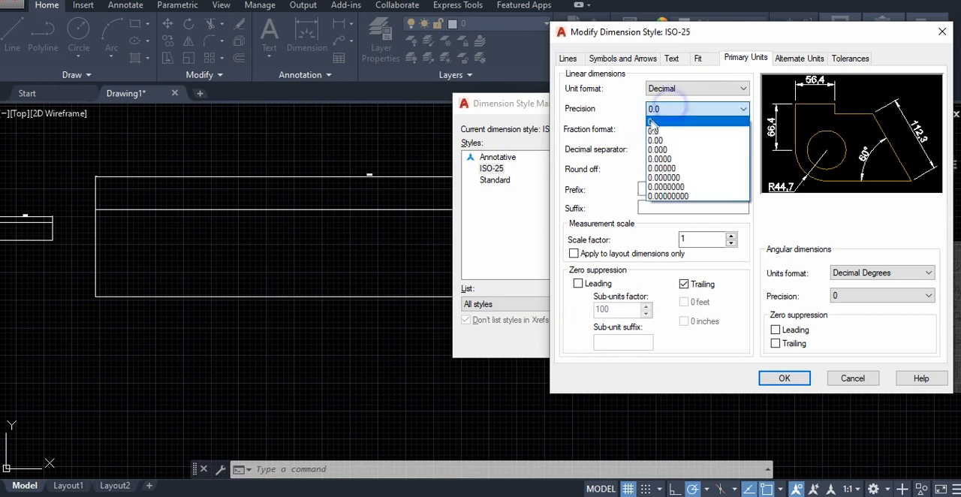
{"action": "left_click", "coordinate": [664, 123]}
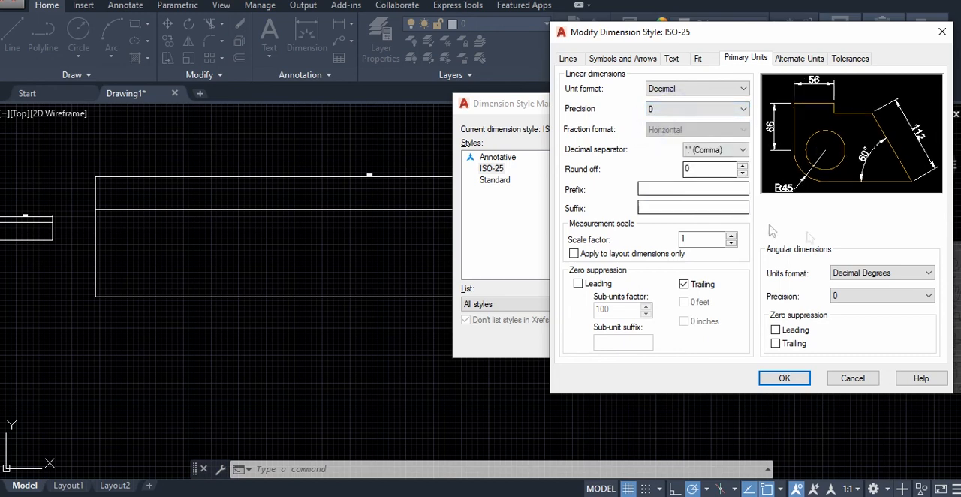
{"action": "left_click", "coordinate": [786, 58]}
{"action": "left_click", "coordinate": [734, 58]}
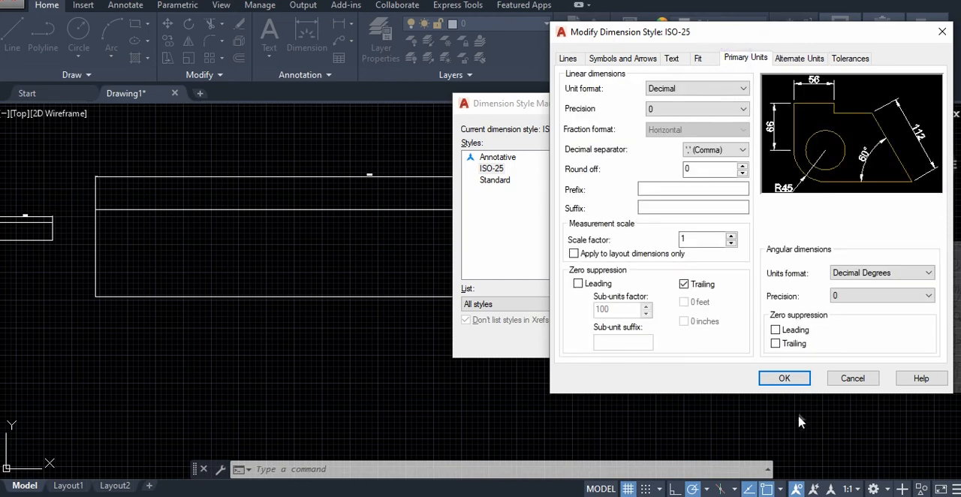
Save the modified ISO-25 style as the current dimension style and check the updated dimensions on both rectangles
{"action": "left_click", "coordinate": [784, 378]}
{"action": "left_click", "coordinate": [787, 158]}
{"action": "left_click", "coordinate": [734, 342]}
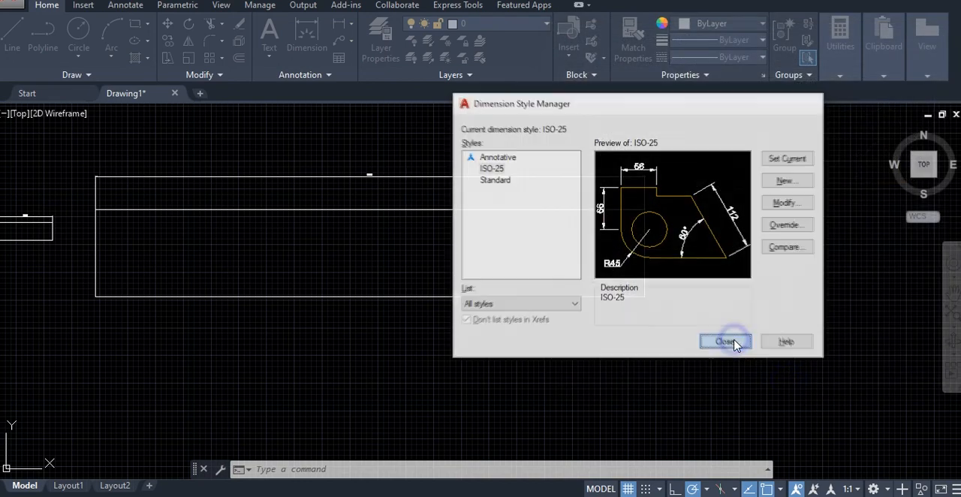
{"action": "mouse_move", "coordinate": [428, 225]}
{"action": "middle_mouse_down"}
{"action": "mouse_move", "coordinate": [637, 285]}
{"action": "mouse_move", "coordinate": [551, 267]}
{"action": "middle_mouse_up"}
{"action": "scroll", "coordinate": [574, 251], "scroll_direction": "up", "scroll_amount": 1}
{"action": "scroll", "coordinate": [574, 251], "scroll_direction": "down", "scroll_amount": 1}
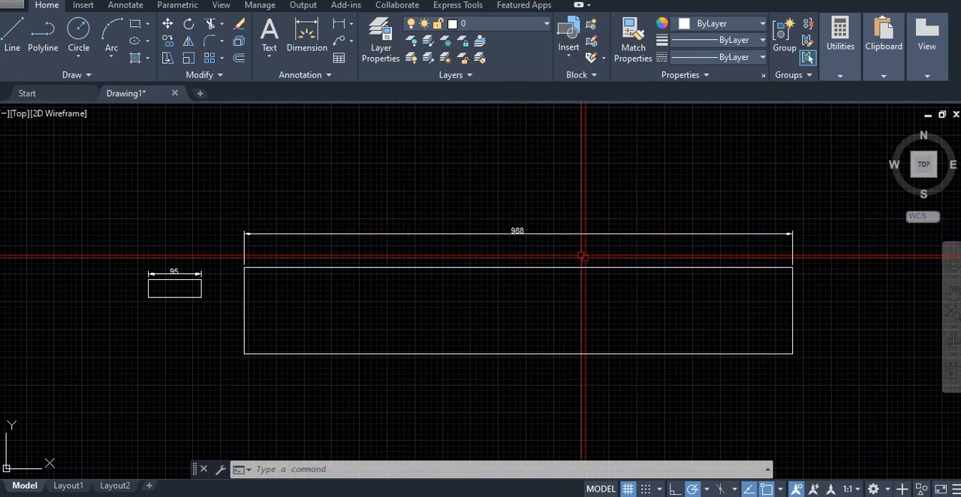
{"action": "middle_click_drag", "start_coordinate": [553, 244], "coordinate": [536, 244]}
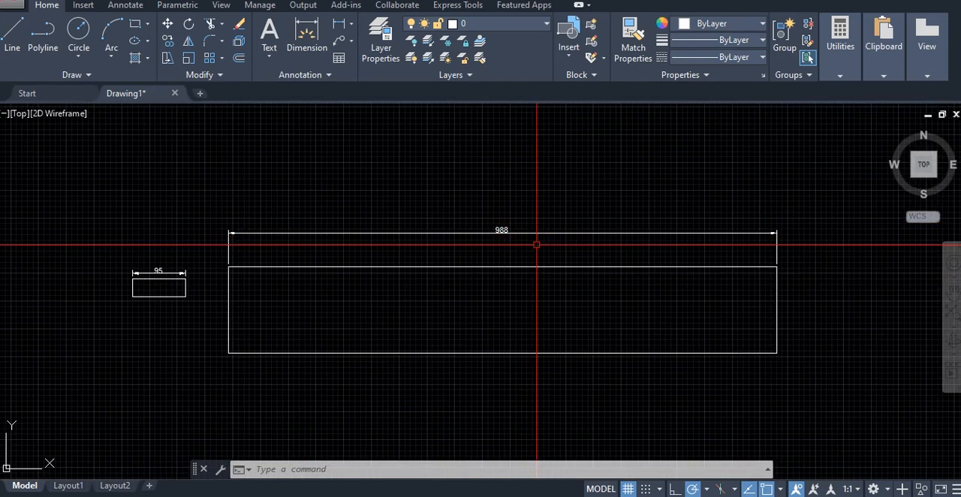